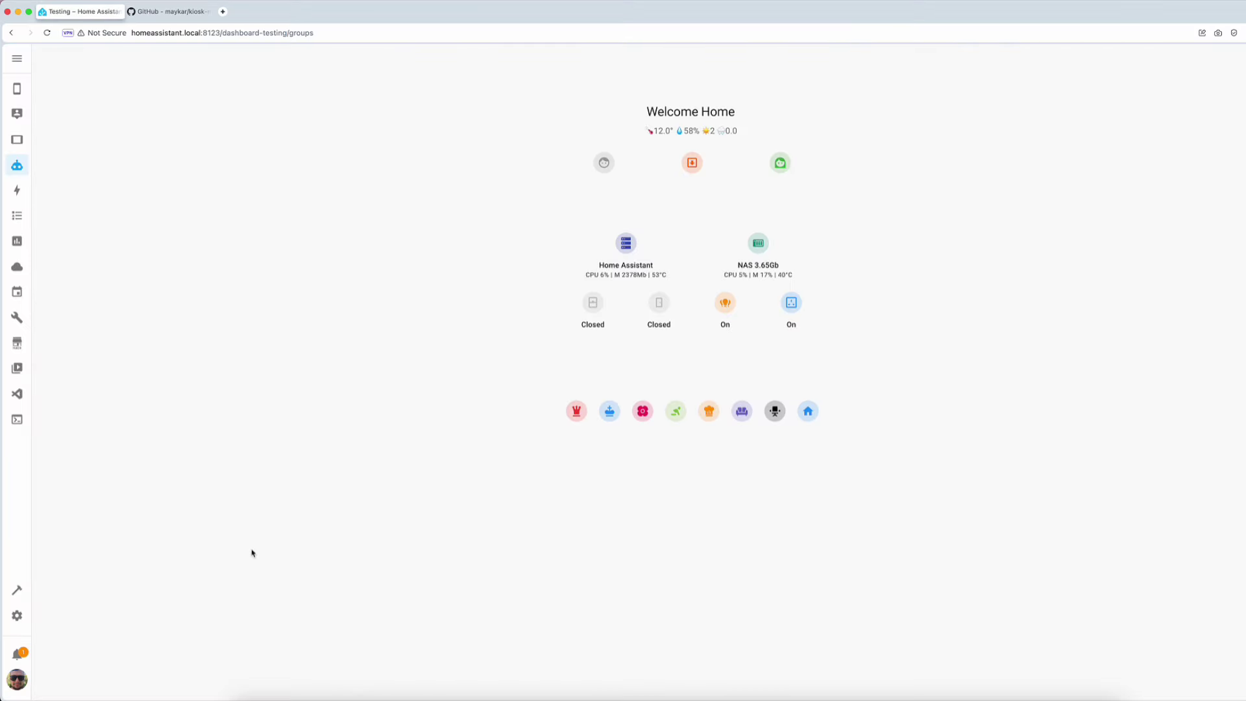
Start creating a new Dropdown helper from Settings' Helpers list
{"action": "left_click", "coordinate": [17, 615]}
{"action": "left_click", "coordinate": [591, 148]}
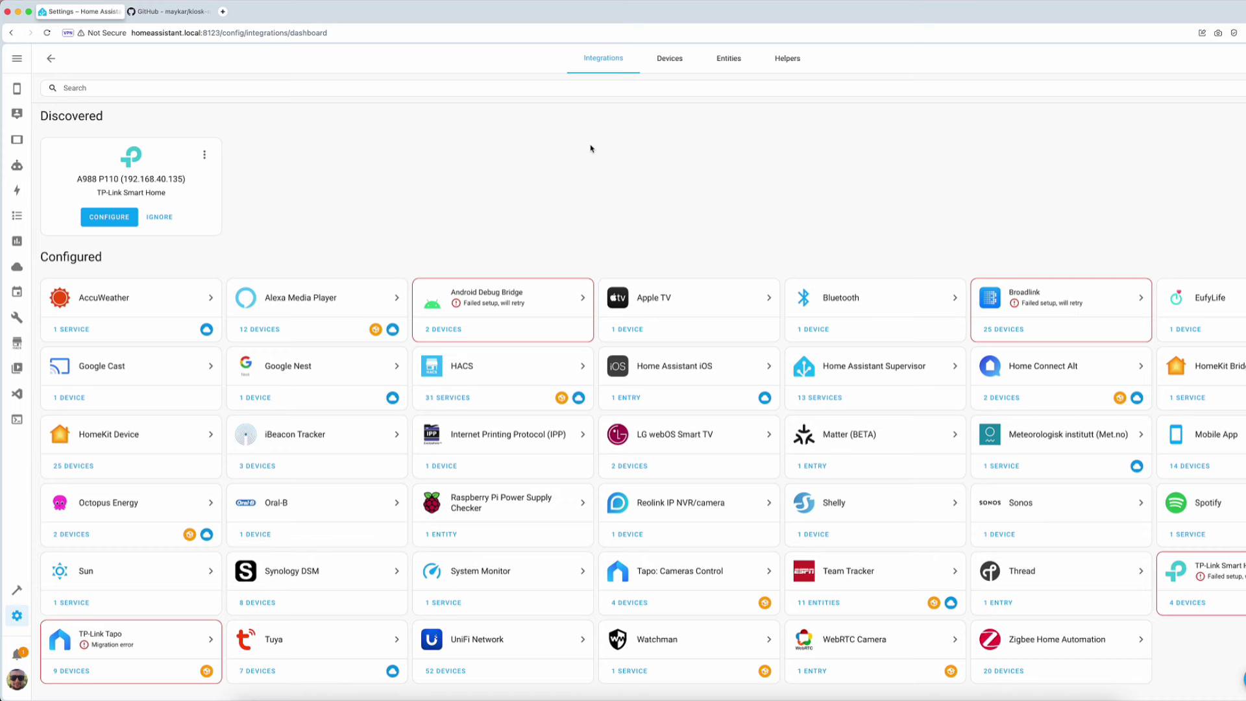
{"action": "left_click", "coordinate": [802, 63]}
{"action": "left_click", "coordinate": [1245, 679]}
{"action": "left_click", "coordinate": [634, 348]}
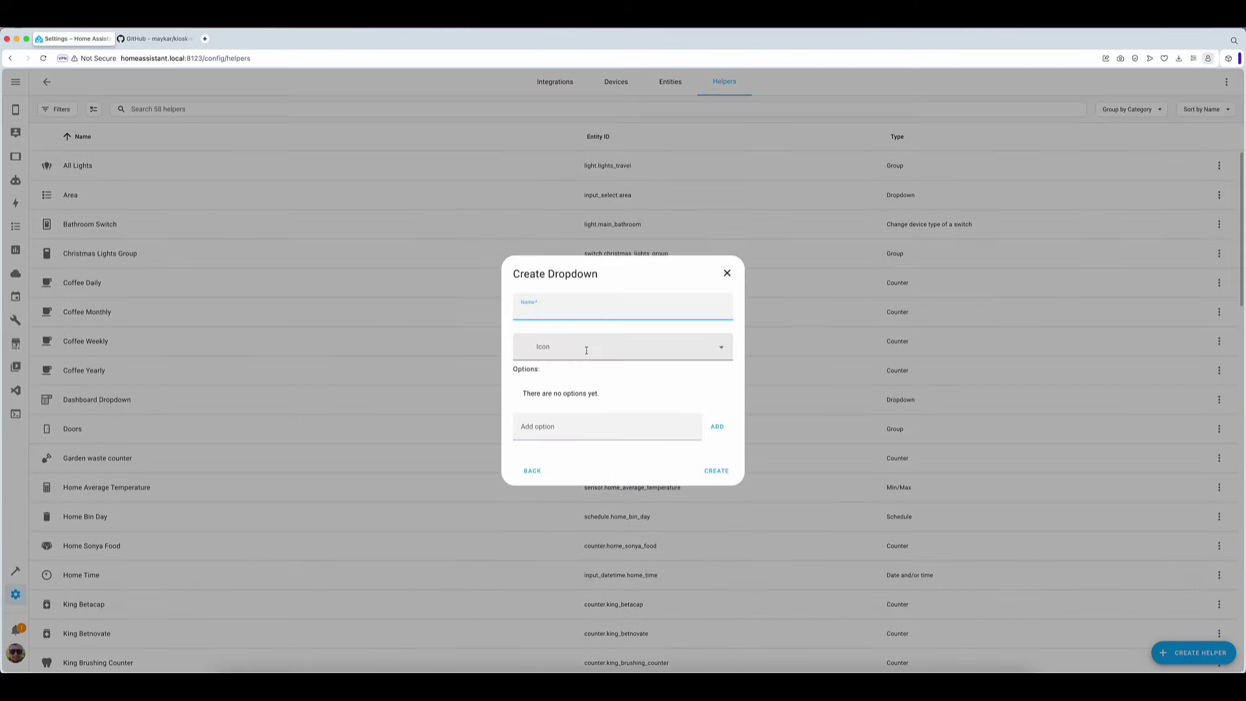
Name the dropdown 'Dashboard dropdown', give it icon mdi:form-dropdown, and add option 'home'
{"action": "type", "text": "Dashboard dropdown"}
{"action": "key", "text": "Tab"}
{"action": "type", "text": "form-dropdown"}
{"action": "key", "text": "Return"}
{"action": "left_click", "coordinate": [606, 426]}
{"action": "type", "text": "home"}
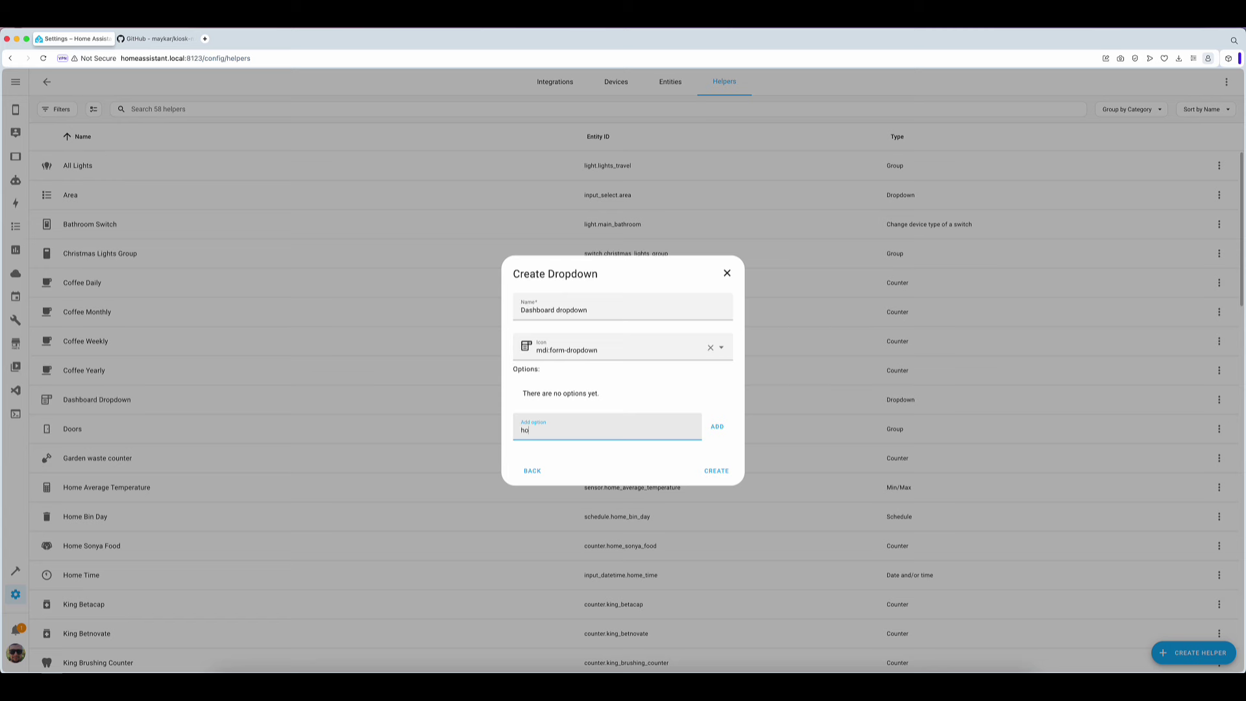
{"action": "left_click", "coordinate": [722, 429]}
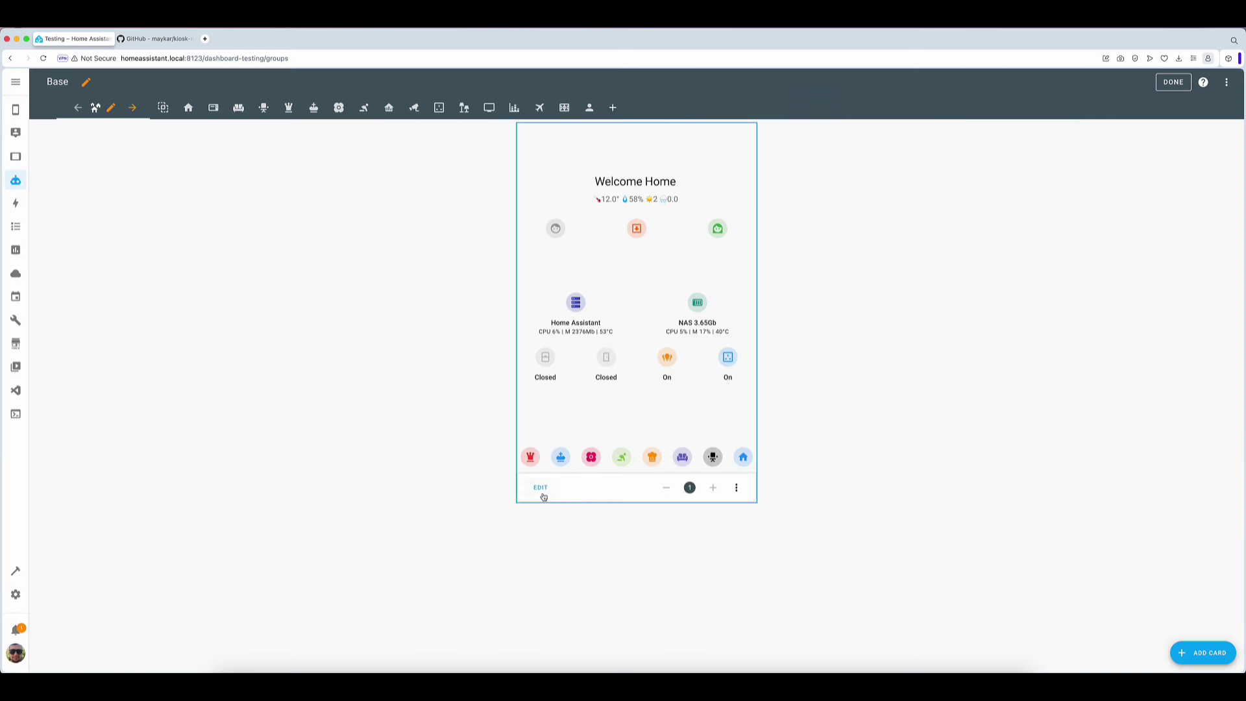
Open the Welcome Home grid card's editor and show tab 3's nested 3-column grid
{"action": "left_click", "coordinate": [543, 491]}
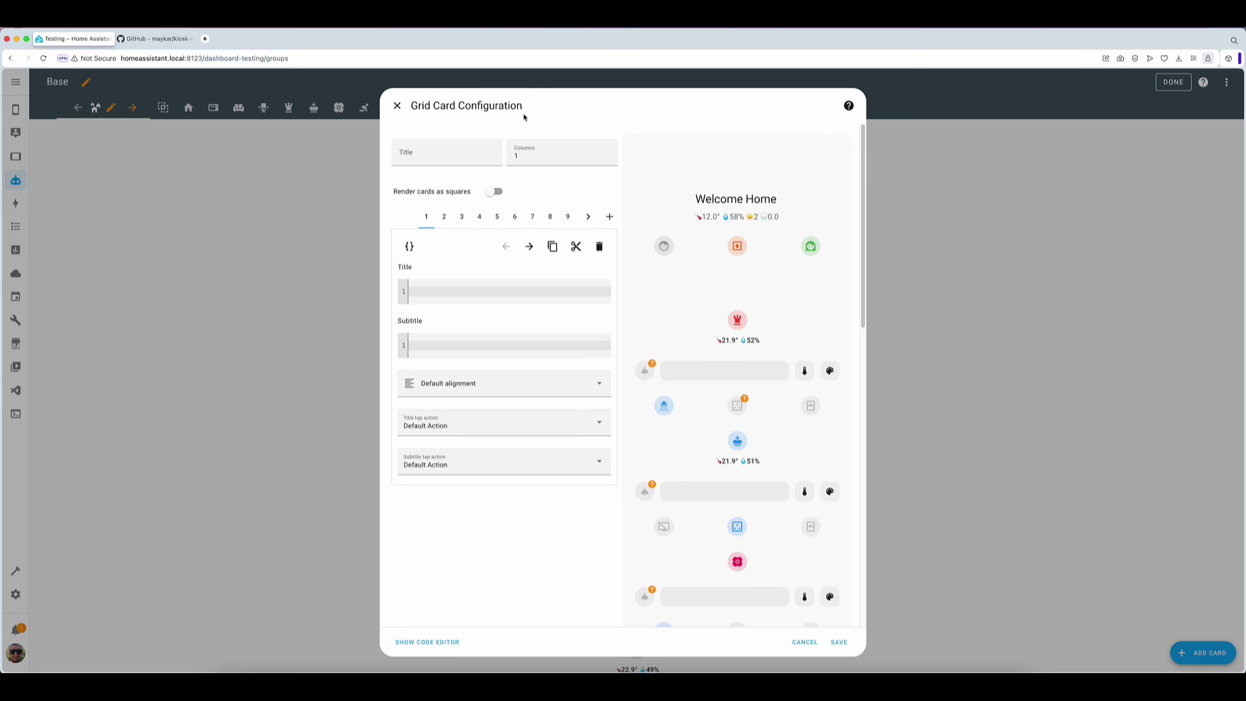
{"action": "left_click_drag", "start_coordinate": [414, 106], "coordinate": [481, 106]}
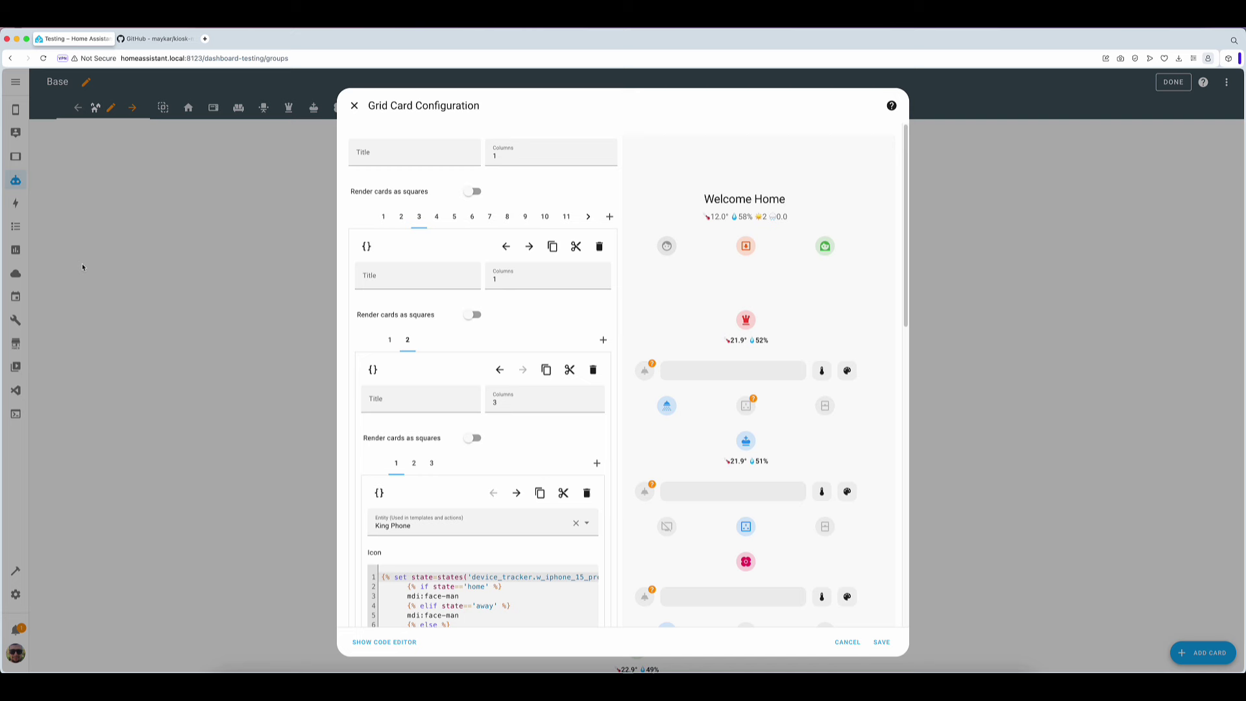
Scroll down to the Dashboard Dropdown tile's input_select.select tap action
{"action": "scroll", "coordinate": [491, 465], "scroll_direction": "down", "scroll_amount": 10}
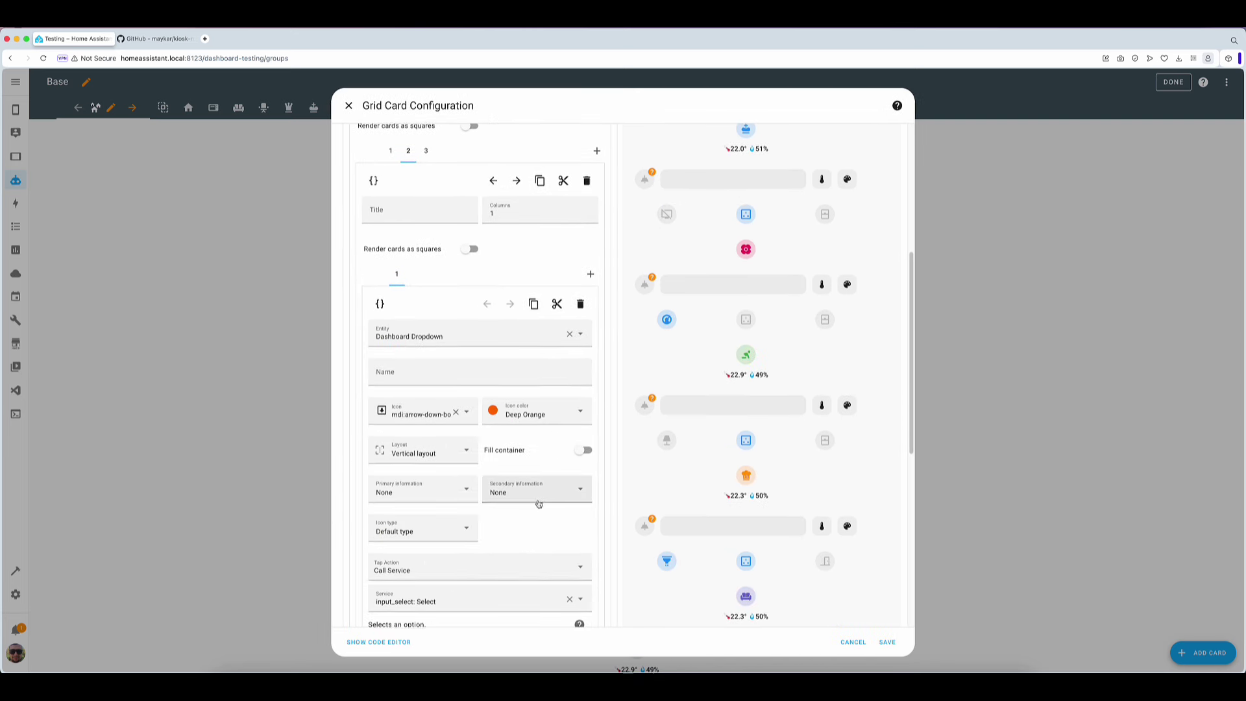
{"action": "scroll", "coordinate": [536, 498], "scroll_direction": "down", "scroll_amount": 2}
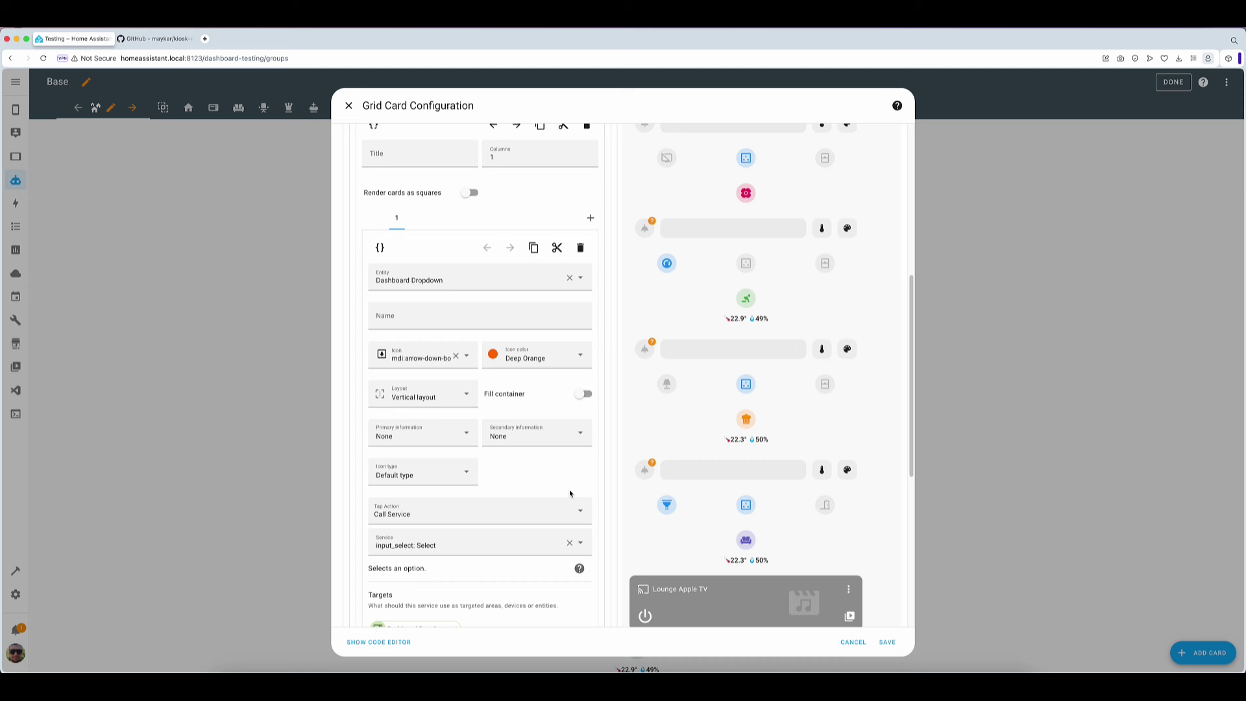
{"action": "scroll", "coordinate": [610, 491], "scroll_direction": "down", "scroll_amount": 3}
{"action": "scroll", "coordinate": [610, 492], "scroll_direction": "down", "scroll_amount": 1}
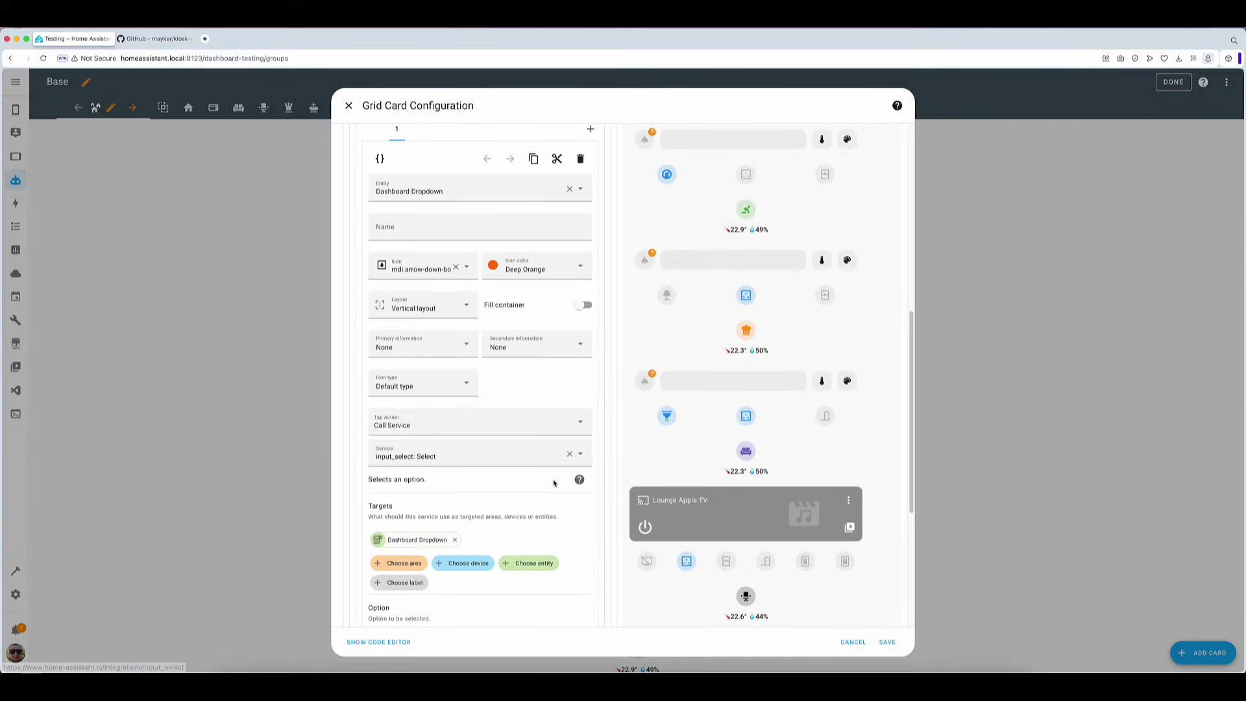
Scroll back up to card 6's condition: Dashboard Dropdown state equal to Queen
{"action": "scroll", "coordinate": [554, 483], "scroll_direction": "up", "scroll_amount": 10}
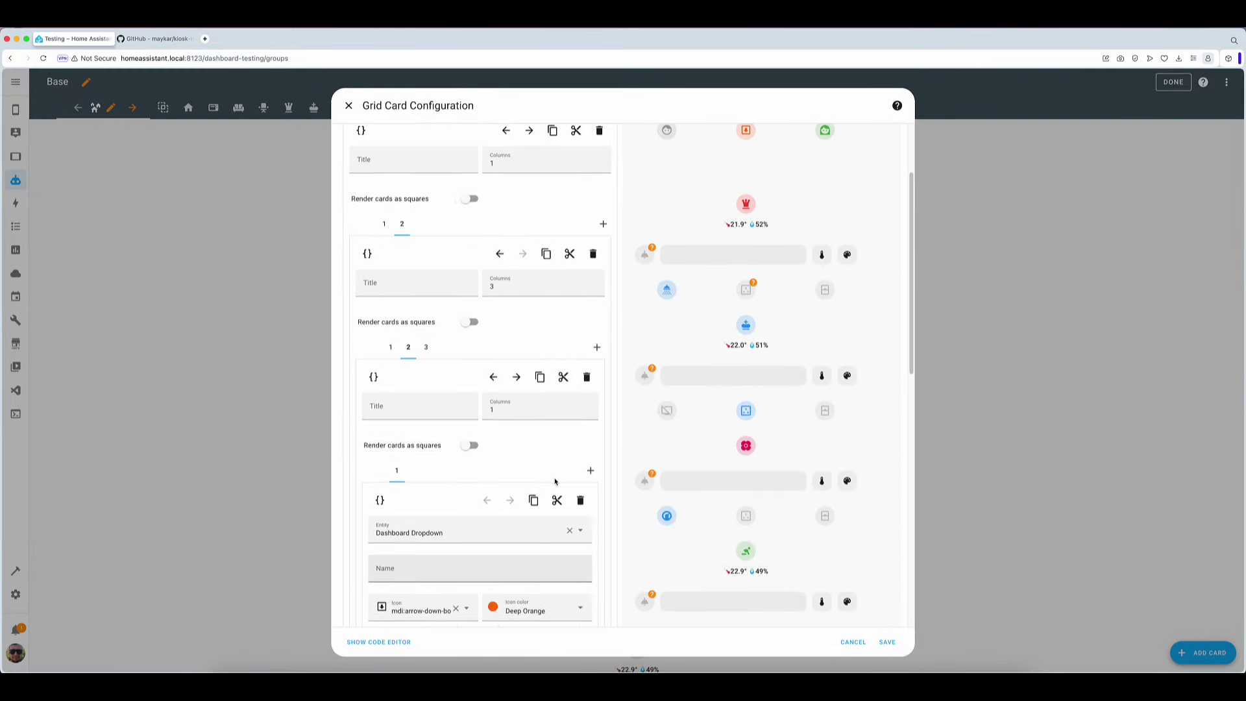
{"action": "scroll", "coordinate": [476, 448], "scroll_direction": "up", "scroll_amount": 3}
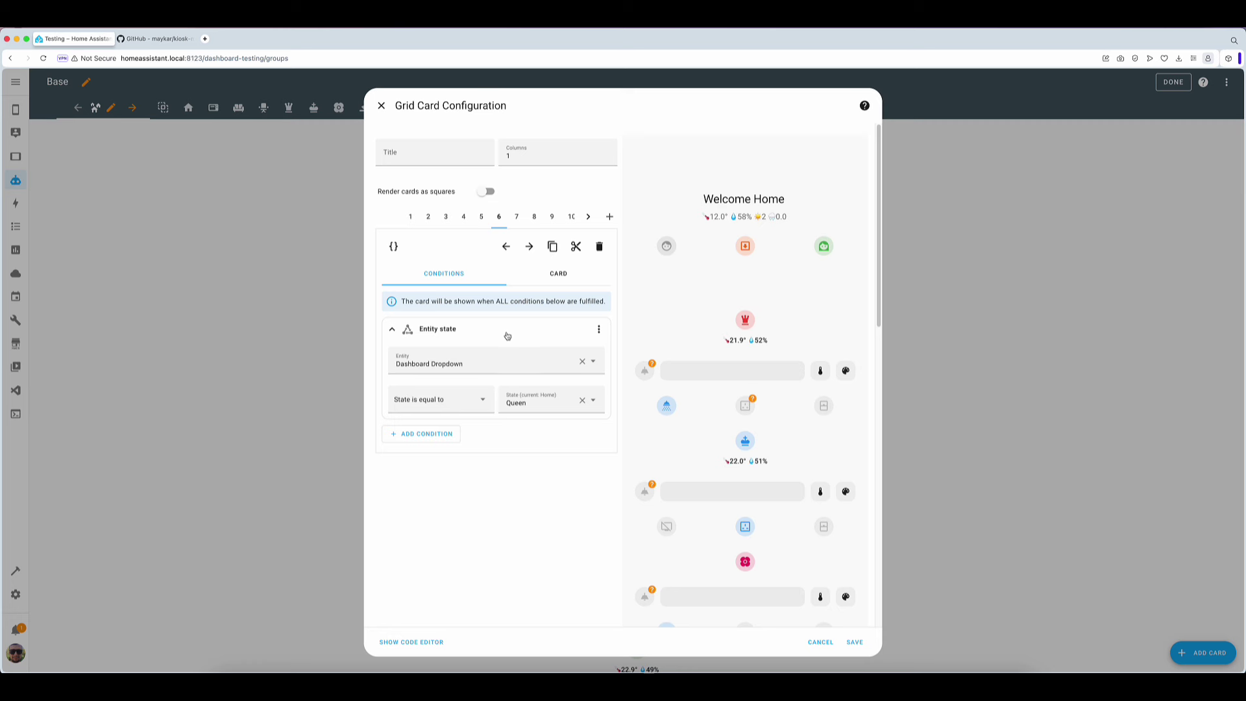
Show card 6's inner card and review the Queen bulb card in its nested grid
{"action": "left_click", "coordinate": [562, 283]}
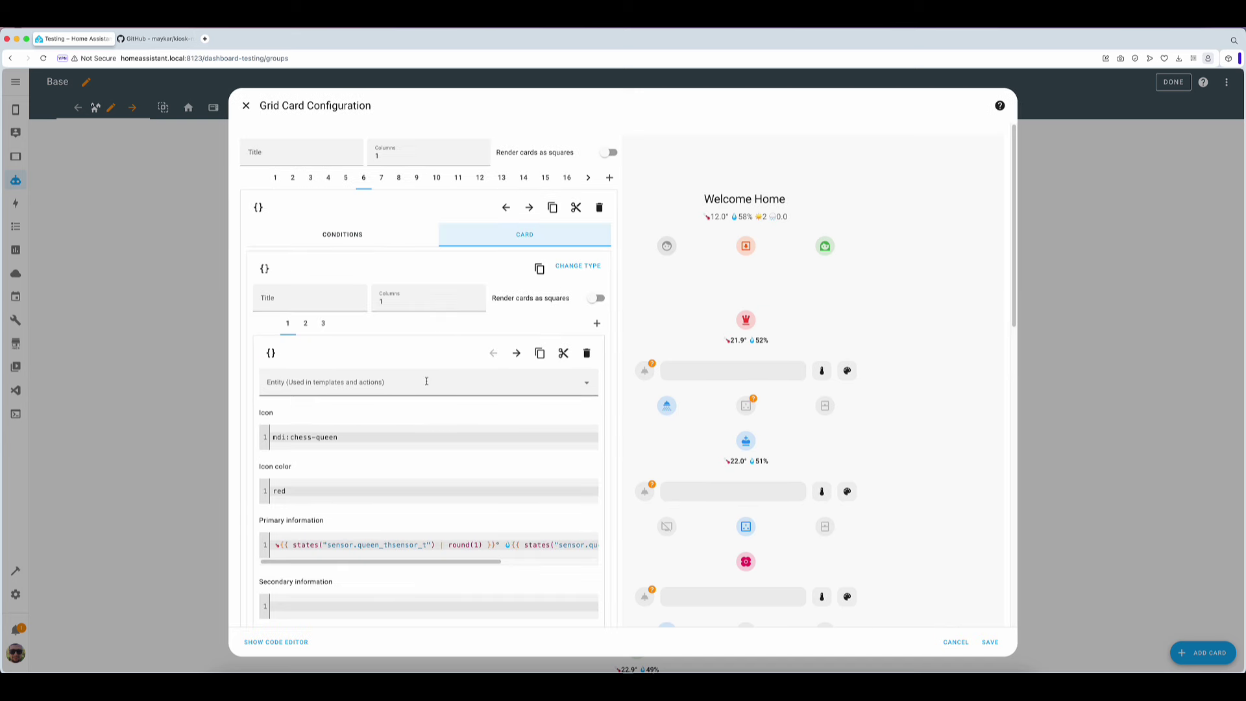
{"action": "scroll", "coordinate": [427, 383], "scroll_direction": "down", "scroll_amount": 5}
{"action": "scroll", "coordinate": [427, 386], "scroll_direction": "down", "scroll_amount": 6}
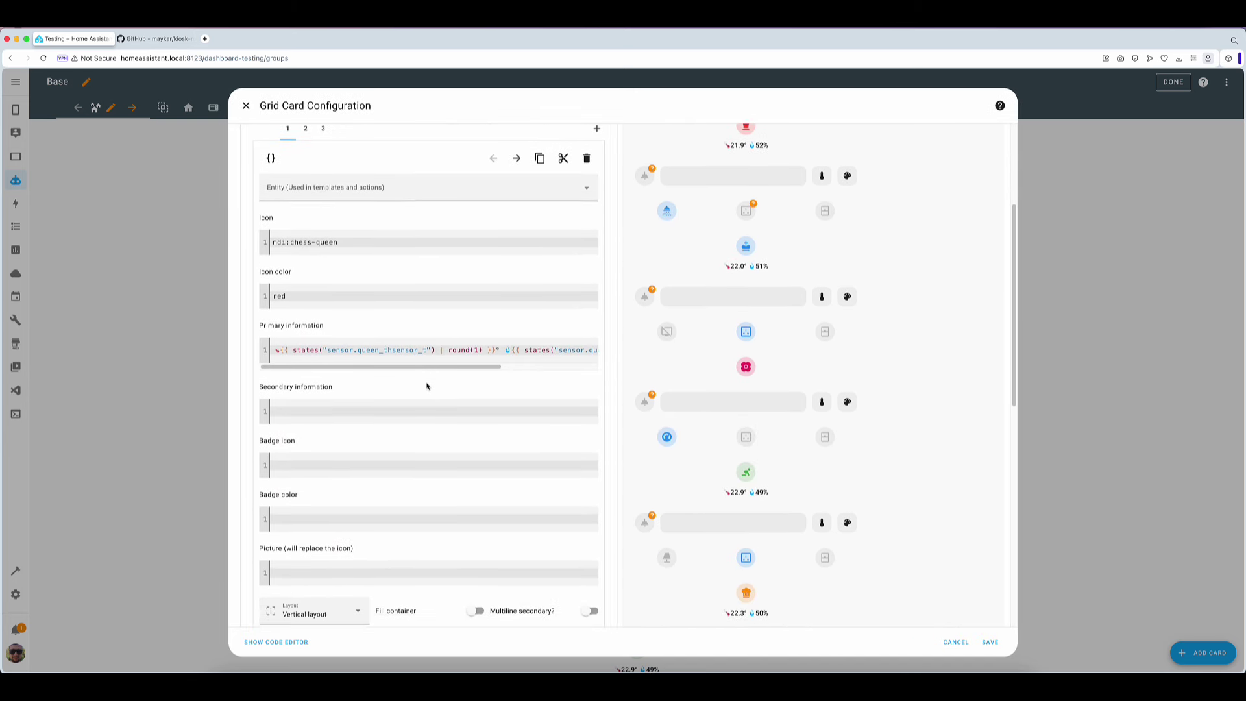
{"action": "scroll", "coordinate": [427, 385], "scroll_direction": "up", "scroll_amount": 8}
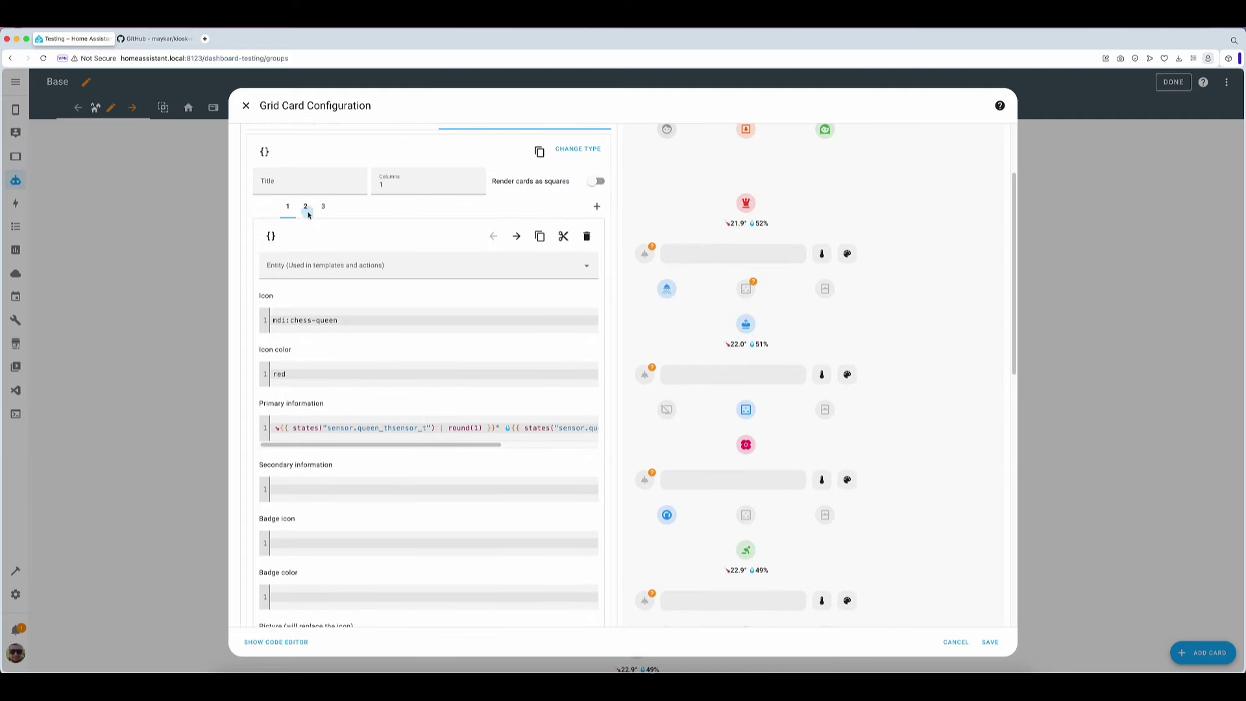
{"action": "left_click", "coordinate": [305, 206]}
{"action": "scroll", "coordinate": [496, 381], "scroll_direction": "down", "scroll_amount": 3}
{"action": "scroll", "coordinate": [496, 381], "scroll_direction": "down", "scroll_amount": 10}
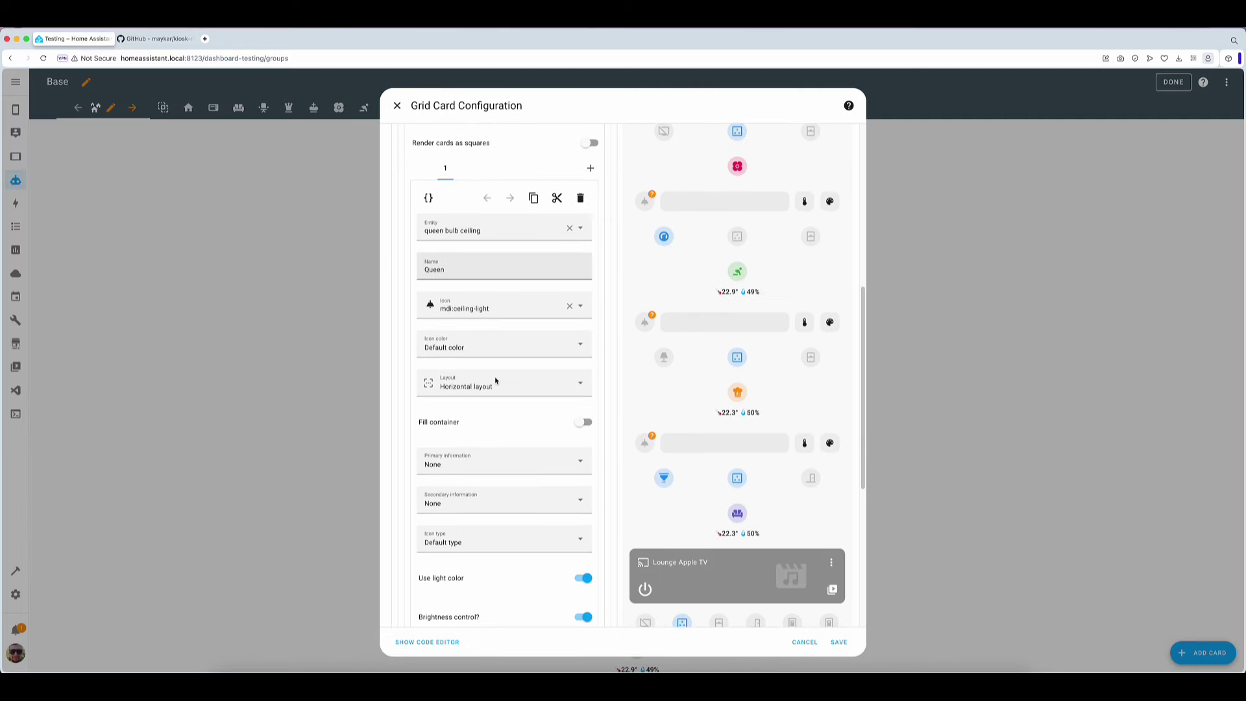
{"action": "scroll", "coordinate": [496, 381], "scroll_direction": "down", "scroll_amount": 2}
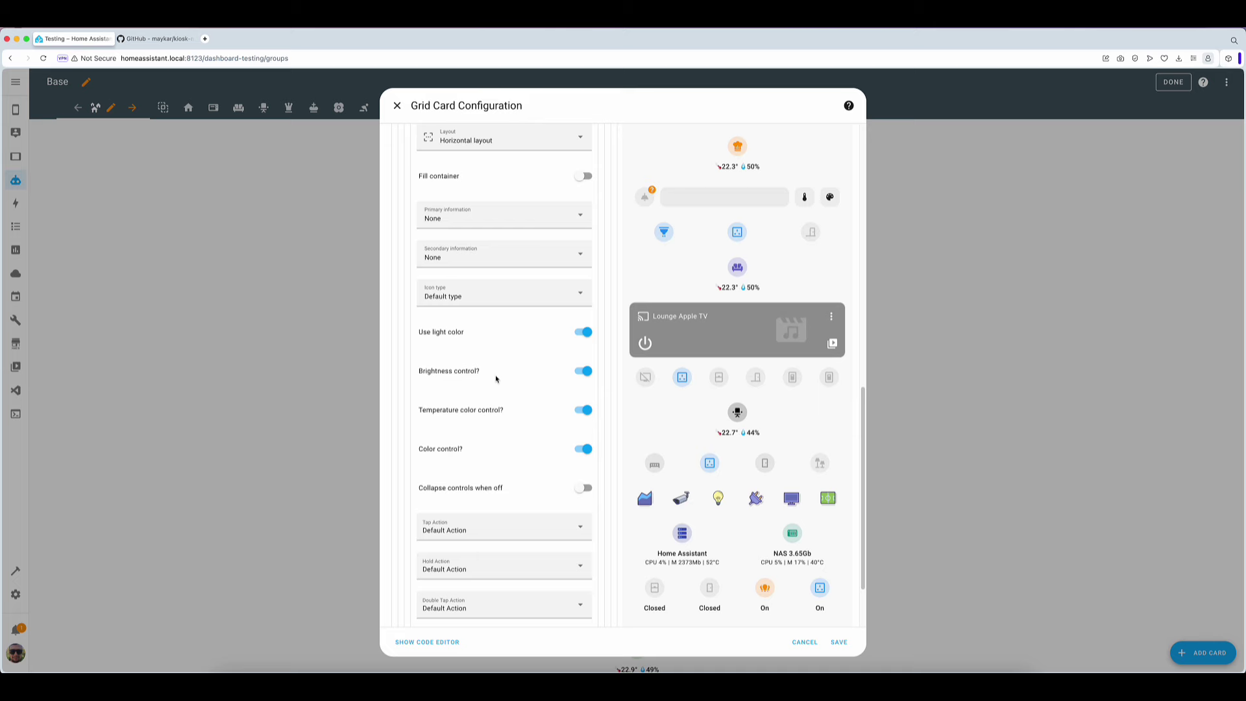
{"action": "scroll", "coordinate": [496, 380], "scroll_direction": "up", "scroll_amount": 12}
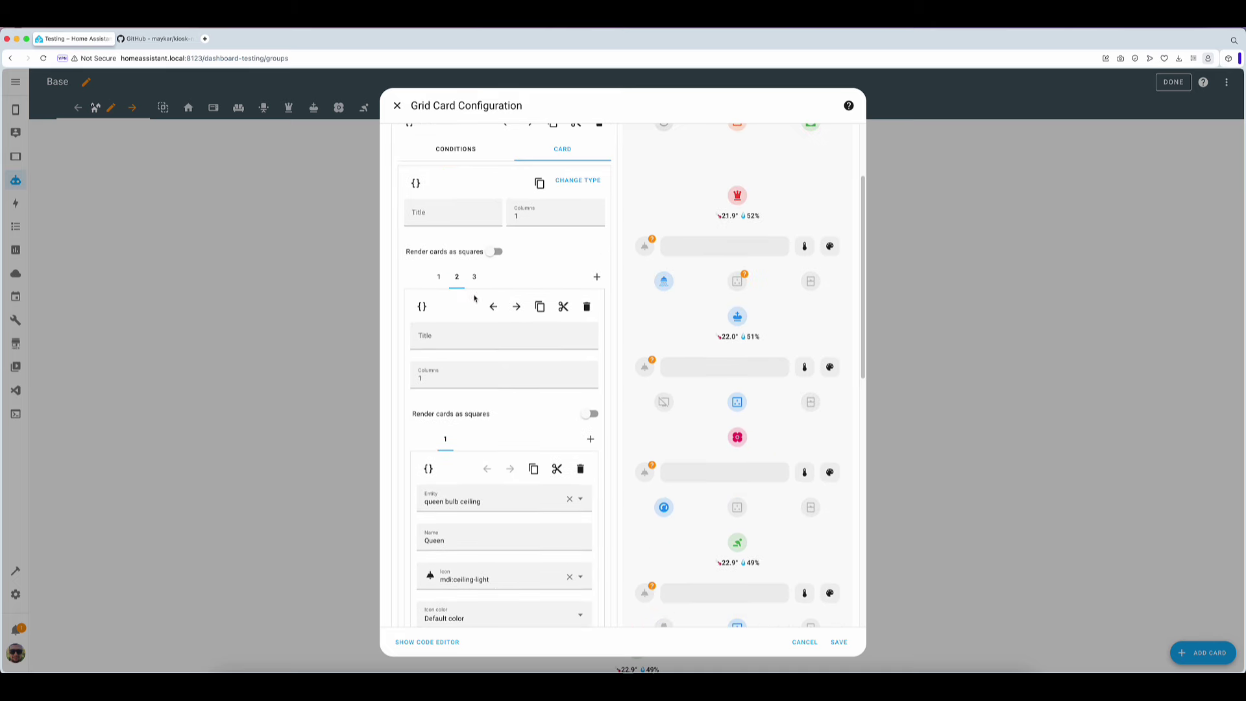
Review the Bathroom Switch card in the Queen room's nested grid
{"action": "left_click", "coordinate": [474, 278]}
{"action": "scroll", "coordinate": [507, 427], "scroll_direction": "down", "scroll_amount": 5}
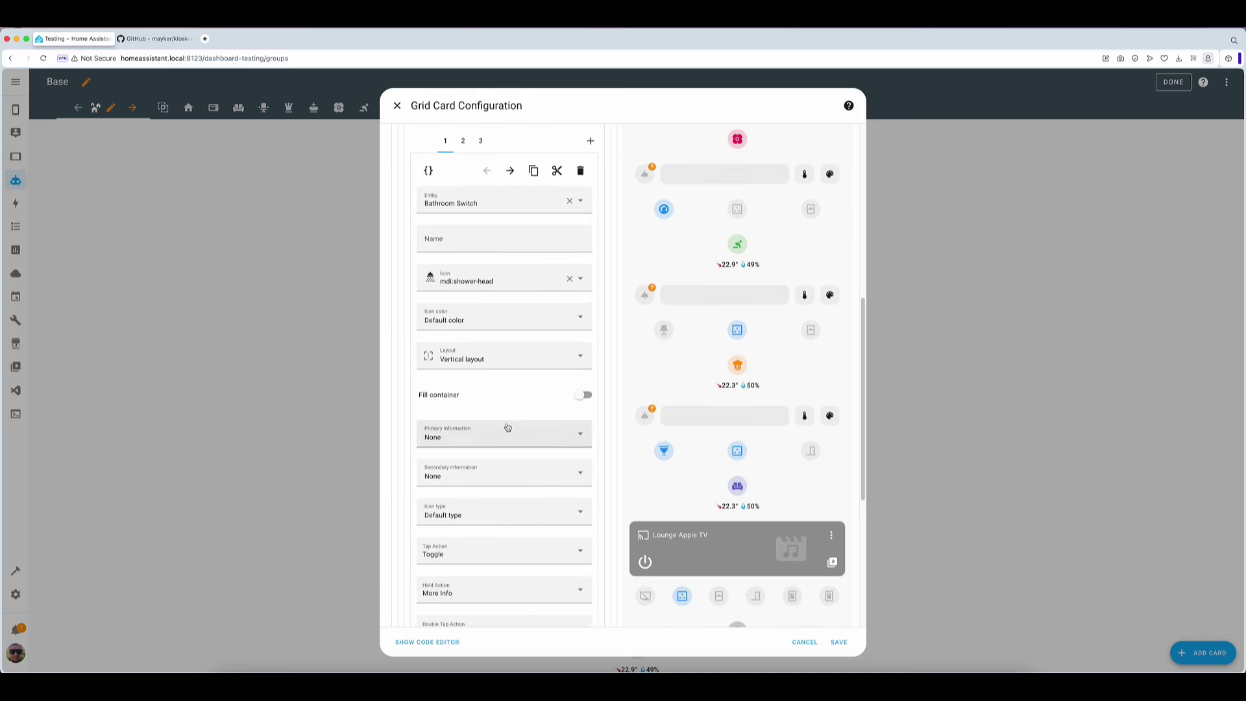
{"action": "scroll", "coordinate": [508, 427], "scroll_direction": "down", "scroll_amount": 5}
{"action": "scroll", "coordinate": [507, 427], "scroll_direction": "up", "scroll_amount": 15}
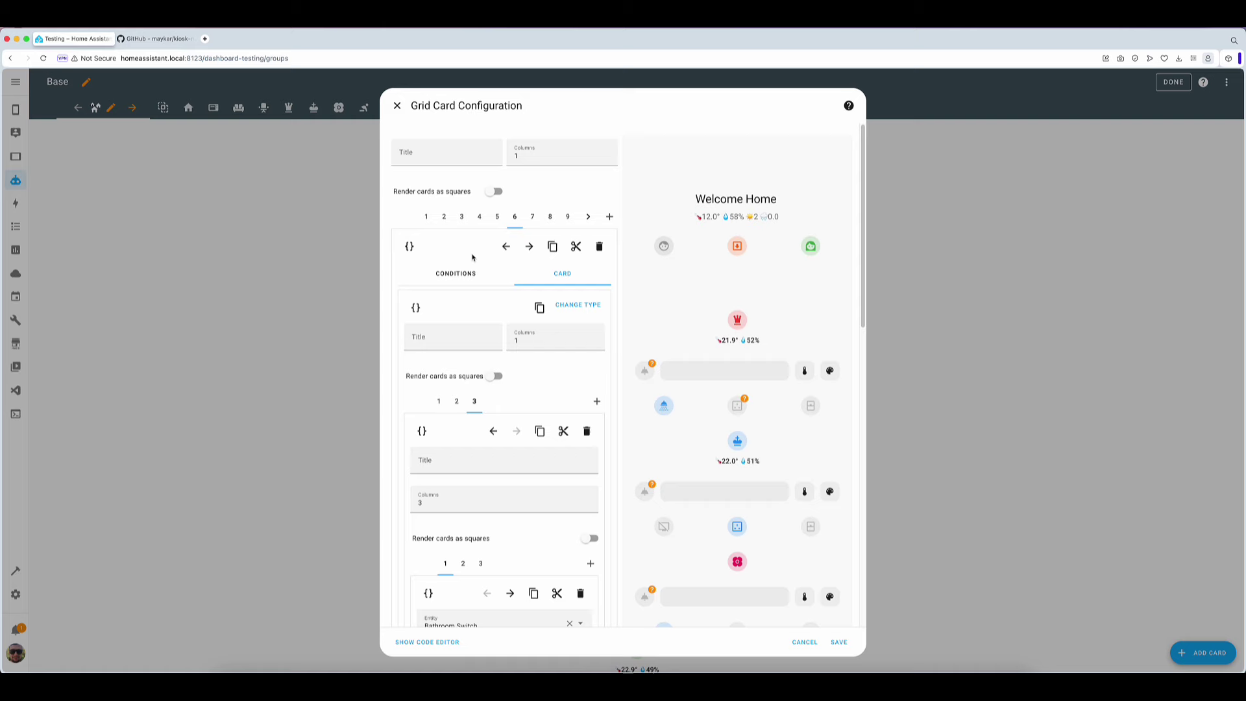
Switch to card 7 and review the King room's header template card
{"action": "left_click", "coordinate": [532, 216]}
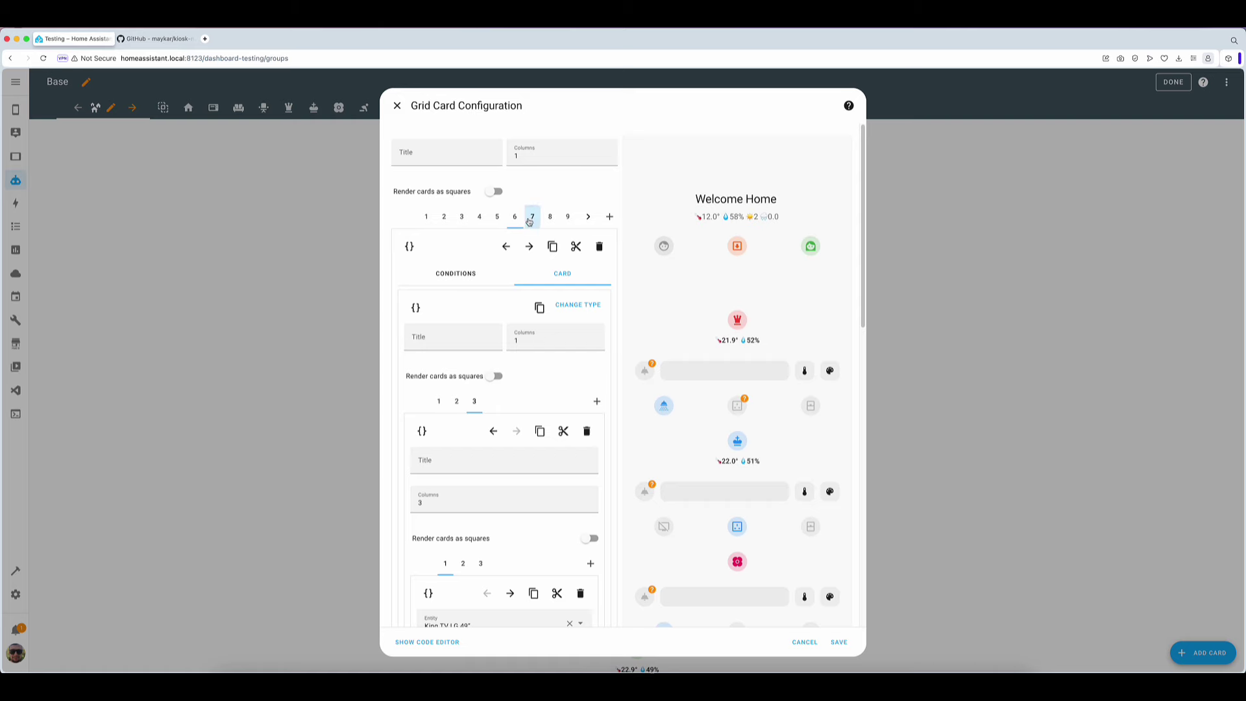
{"action": "left_click", "coordinate": [438, 401]}
{"action": "scroll", "coordinate": [425, 402], "scroll_direction": "down", "scroll_amount": 5}
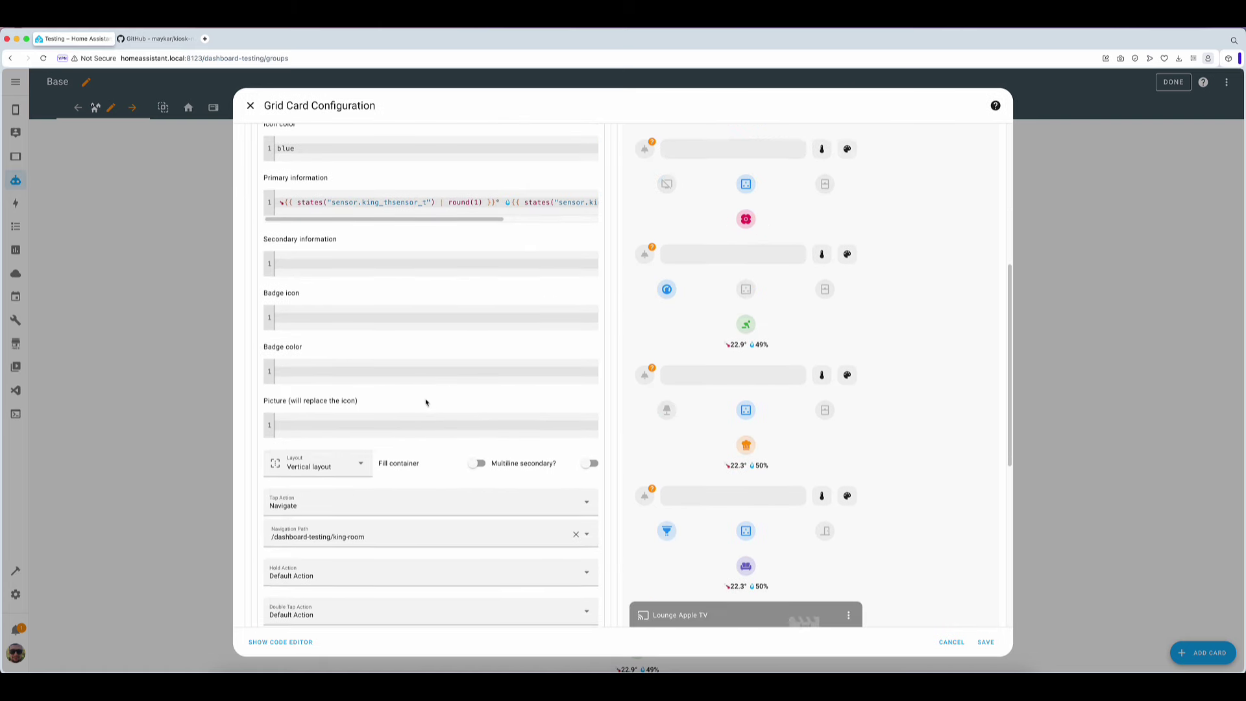
{"action": "scroll", "coordinate": [426, 402], "scroll_direction": "down", "scroll_amount": 3}
{"action": "scroll", "coordinate": [425, 402], "scroll_direction": "up", "scroll_amount": 5}
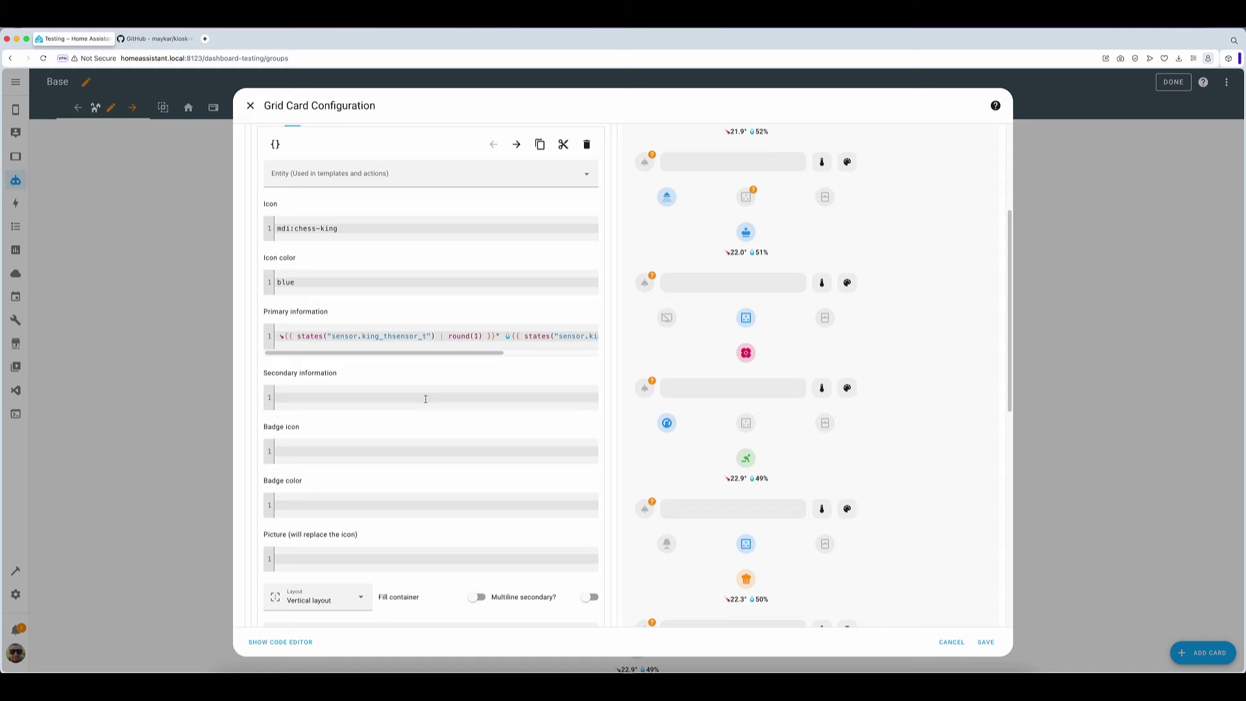
{"action": "scroll", "coordinate": [425, 399], "scroll_direction": "up", "scroll_amount": 2}
Review the King Bulb light card and the King TV card
{"action": "left_click", "coordinate": [310, 237]}
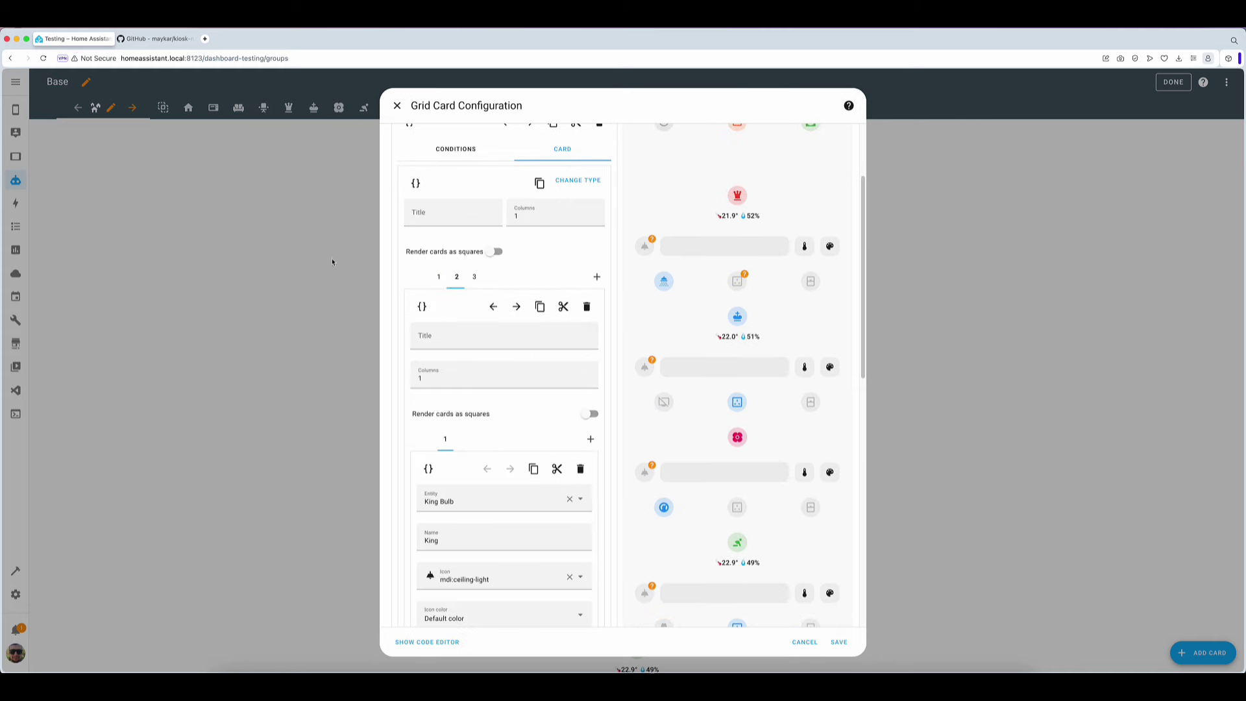
{"action": "scroll", "coordinate": [524, 397], "scroll_direction": "down", "scroll_amount": 6}
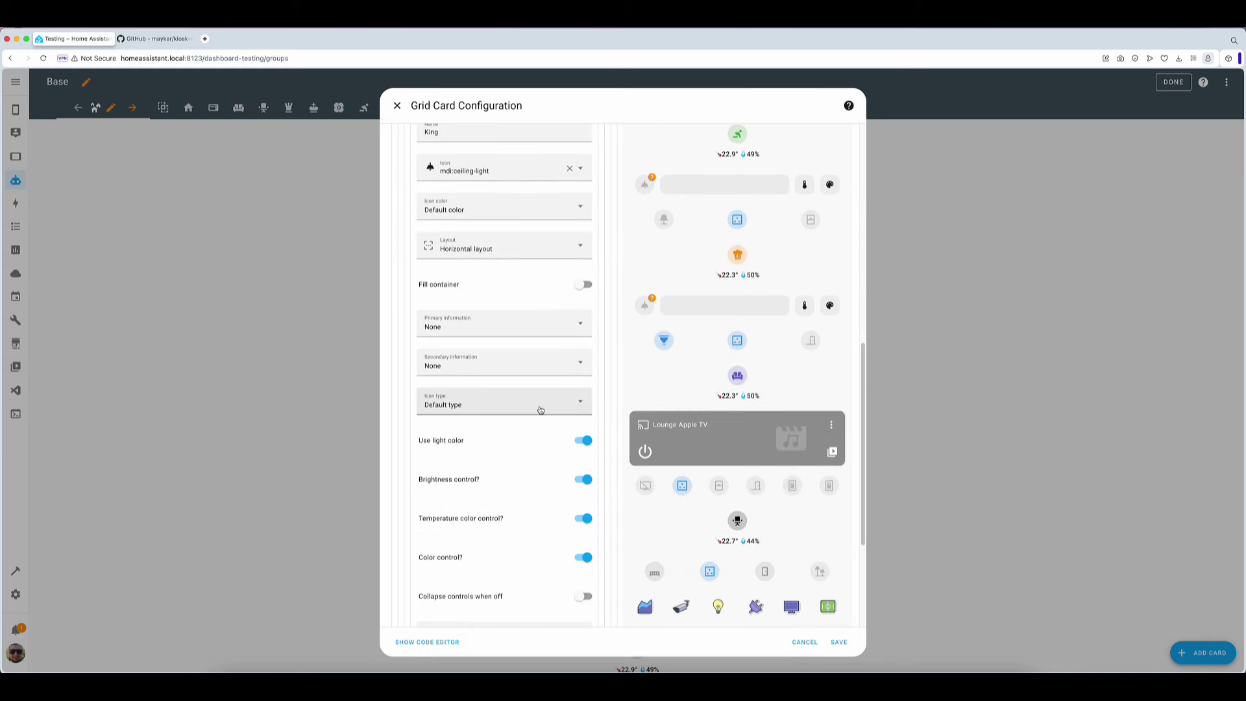
{"action": "scroll", "coordinate": [540, 410], "scroll_direction": "down", "scroll_amount": 3}
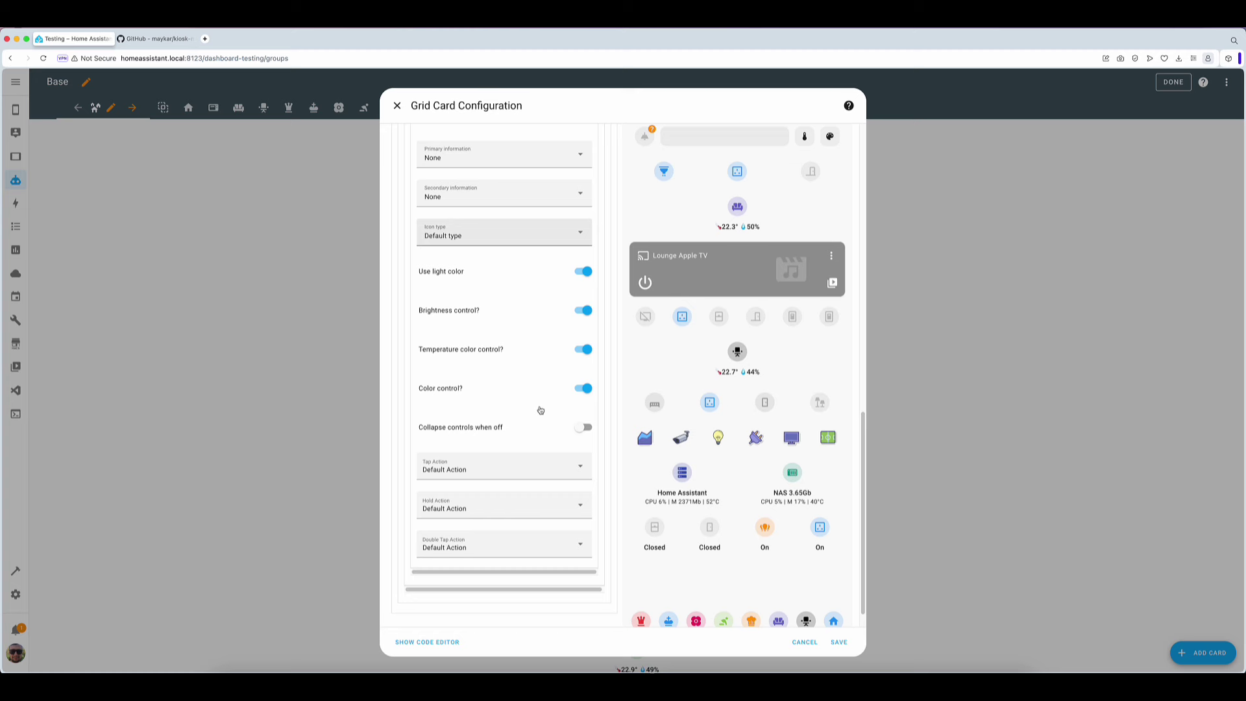
{"action": "scroll", "coordinate": [540, 409], "scroll_direction": "up", "scroll_amount": 1}
{"action": "scroll", "coordinate": [538, 407], "scroll_direction": "up", "scroll_amount": 8}
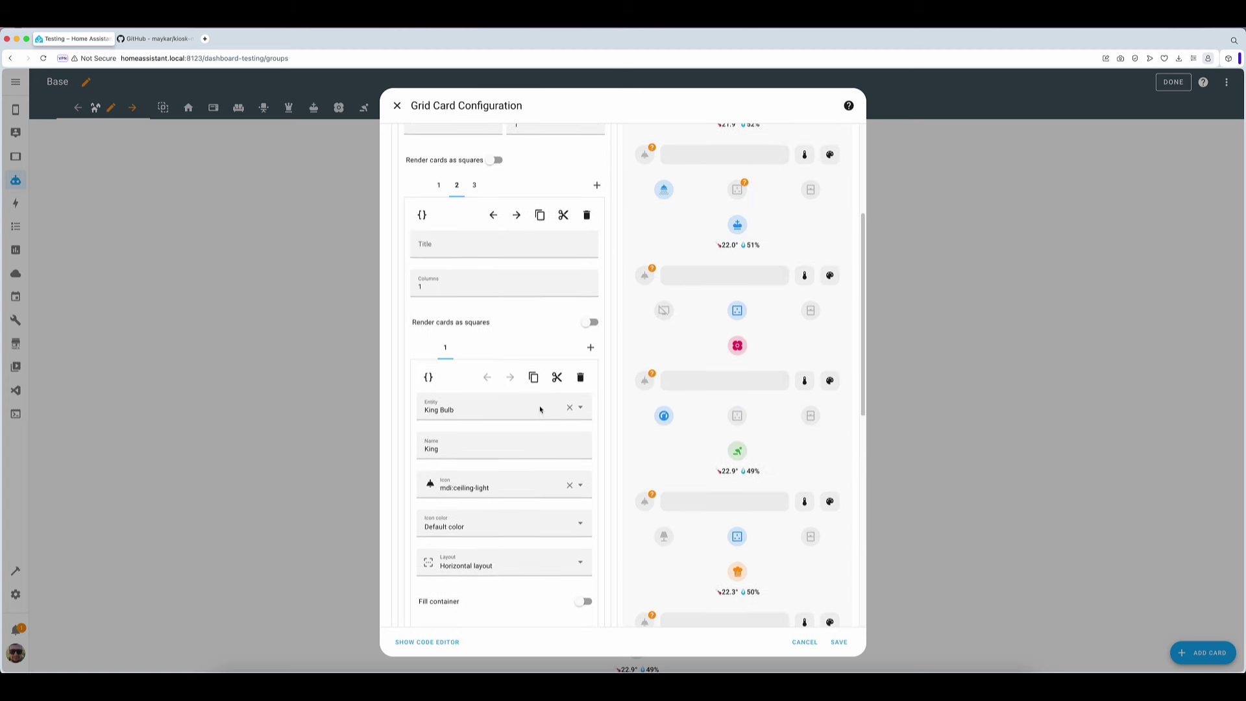
{"action": "left_click", "coordinate": [475, 187]}
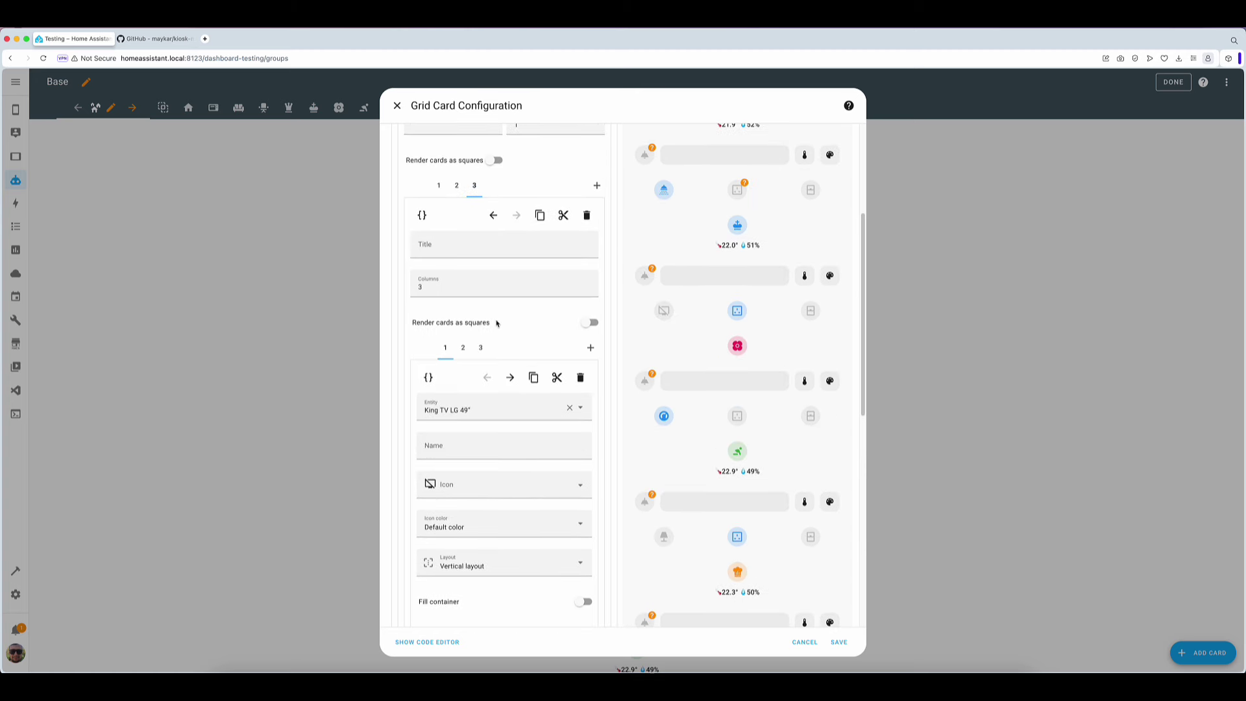
{"action": "scroll", "coordinate": [503, 329], "scroll_direction": "down", "scroll_amount": 4}
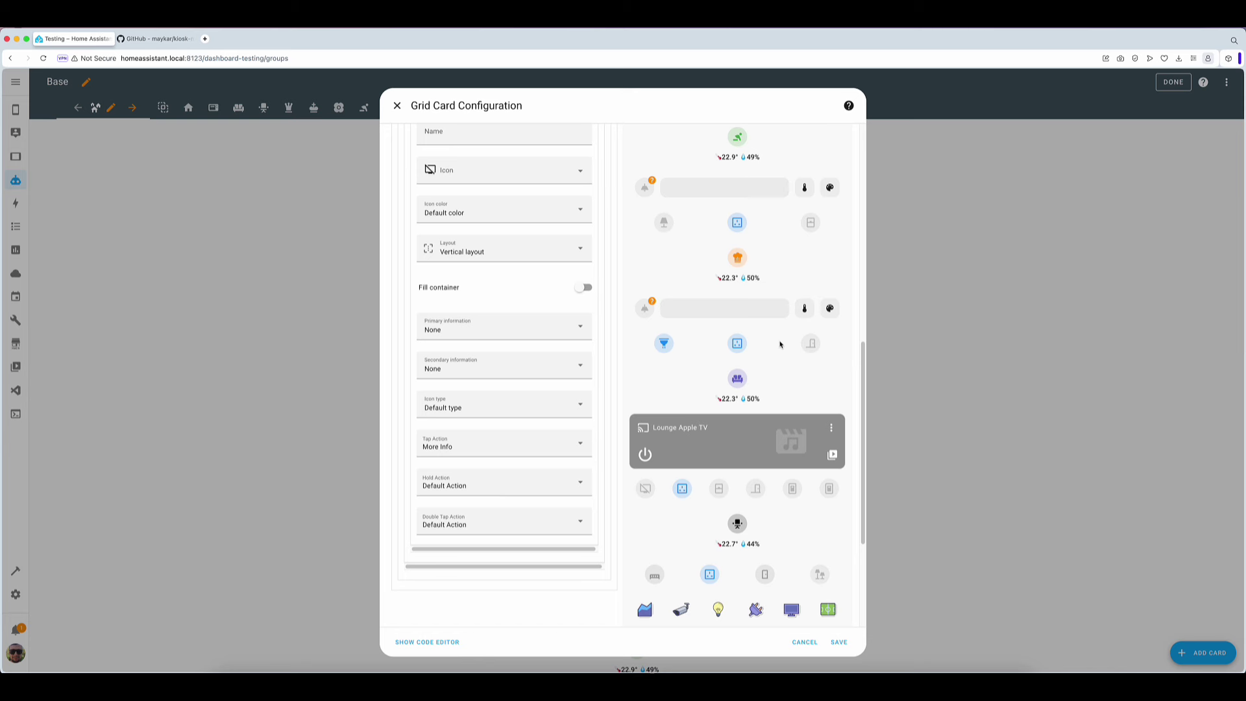
{"action": "scroll", "coordinate": [523, 251], "scroll_direction": "up", "scroll_amount": 10}
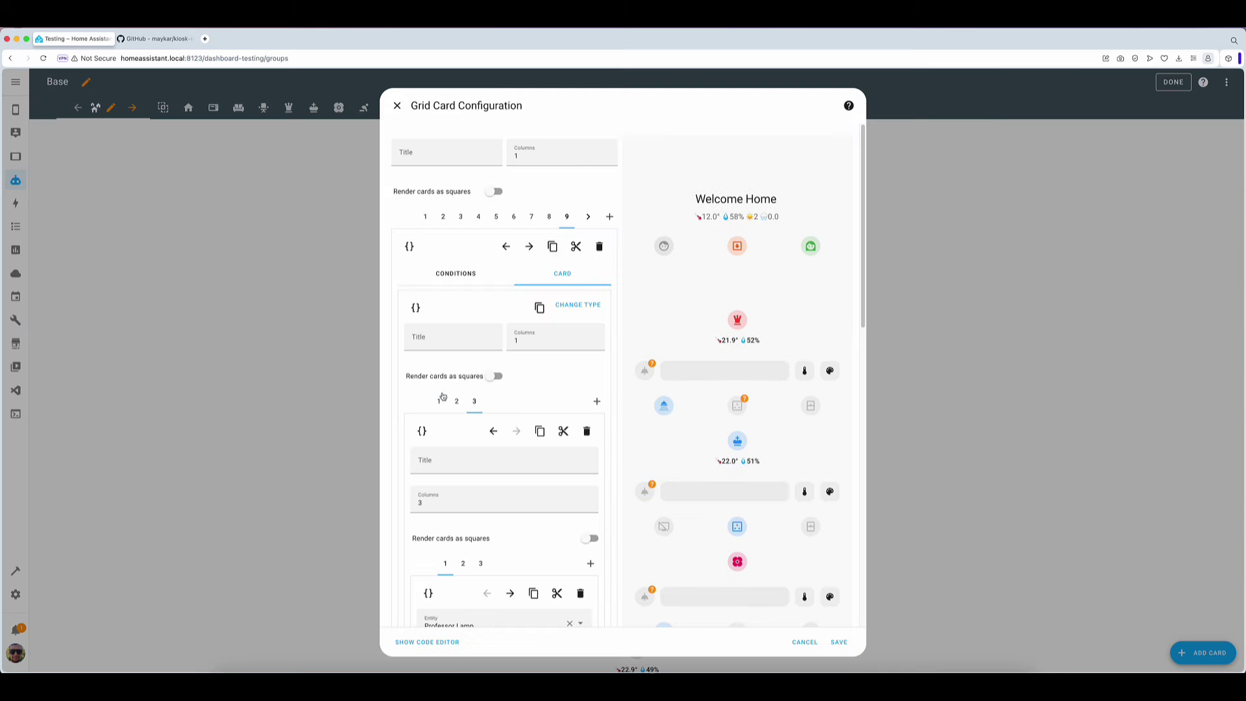
Browse room cards 9 through 12, ending on the office room card
{"action": "left_click", "coordinate": [446, 395]}
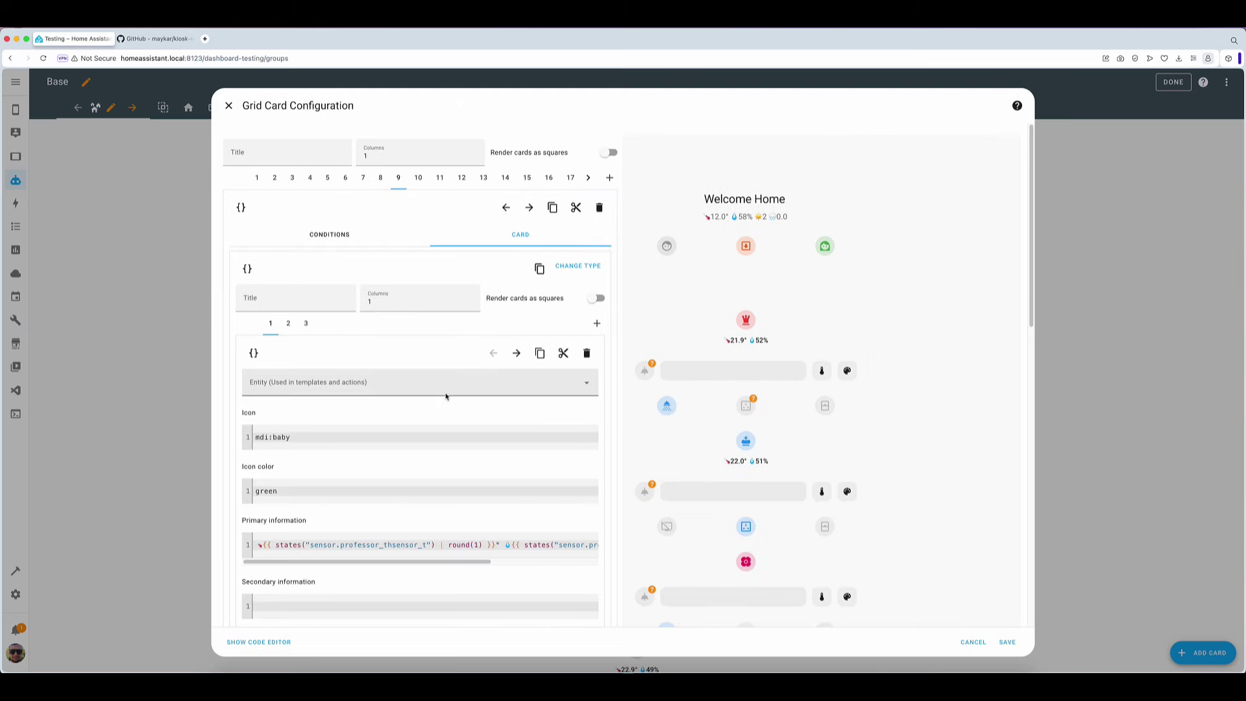
{"action": "left_click", "coordinate": [438, 185]}
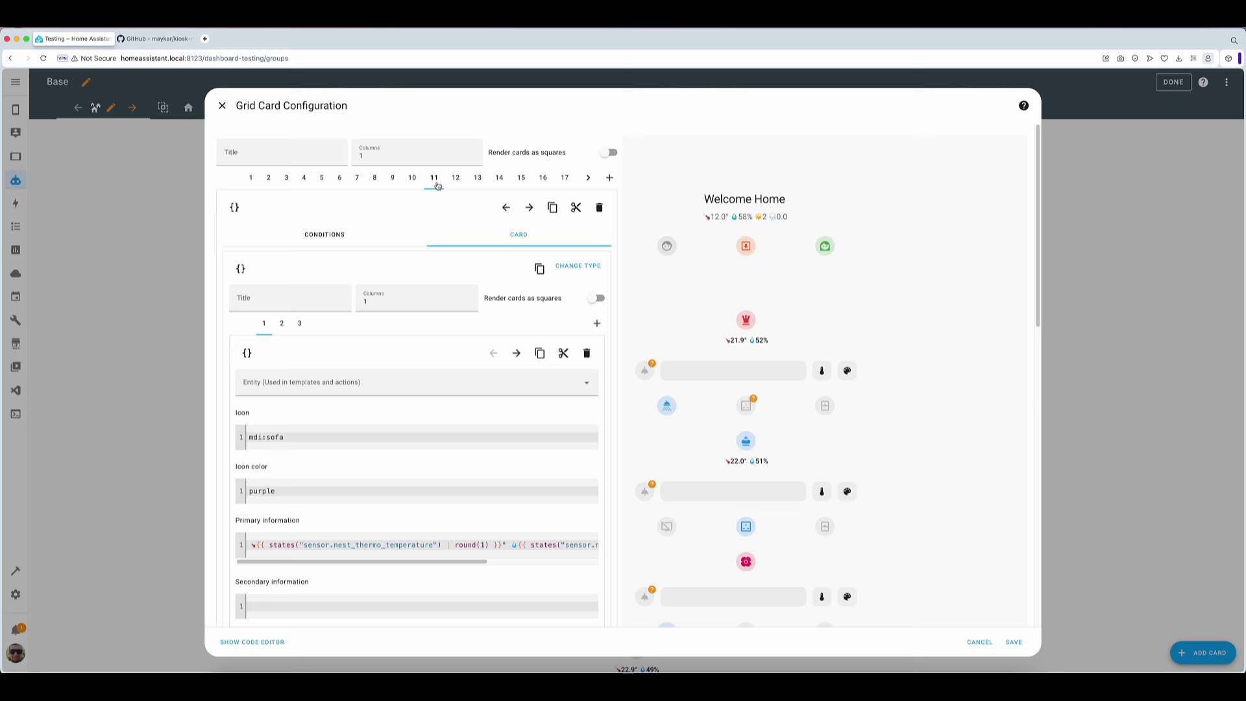
{"action": "left_click", "coordinate": [412, 180]}
{"action": "left_click", "coordinate": [456, 180]}
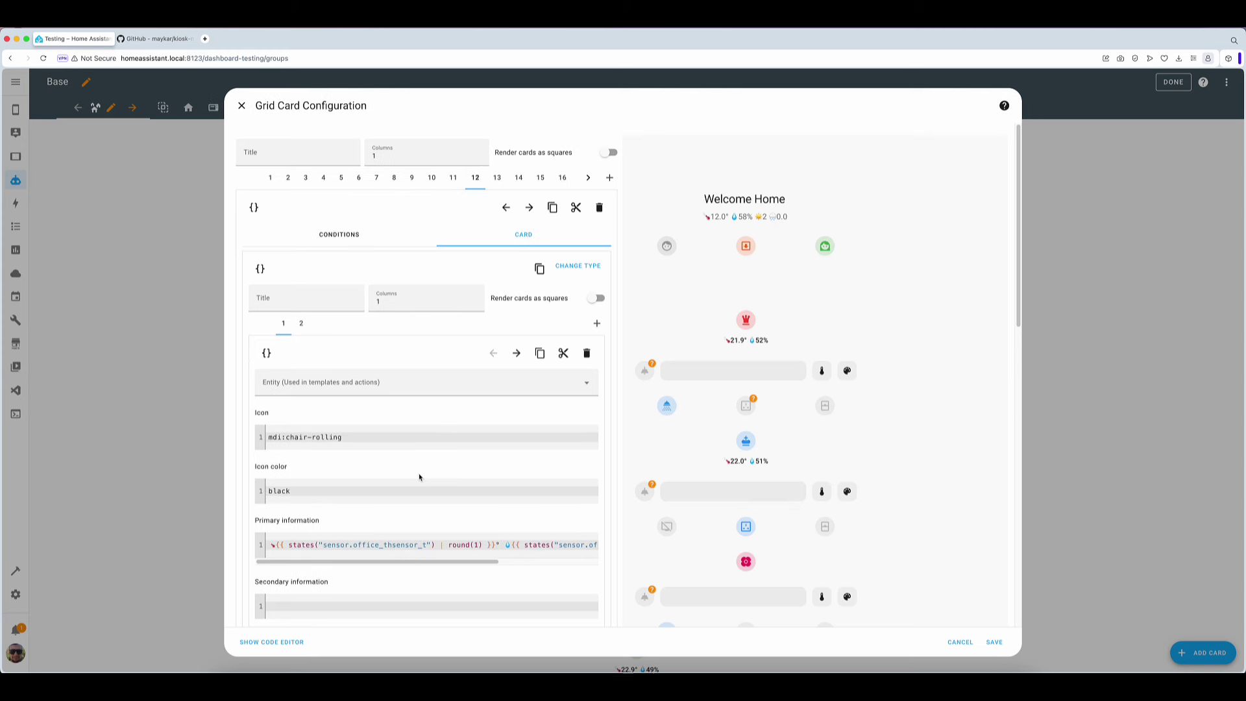
Open the office card's second inner grid and scroll through the Office Plug Heater templates
{"action": "left_click", "coordinate": [301, 324]}
{"action": "scroll", "coordinate": [457, 433], "scroll_direction": "down", "scroll_amount": 2}
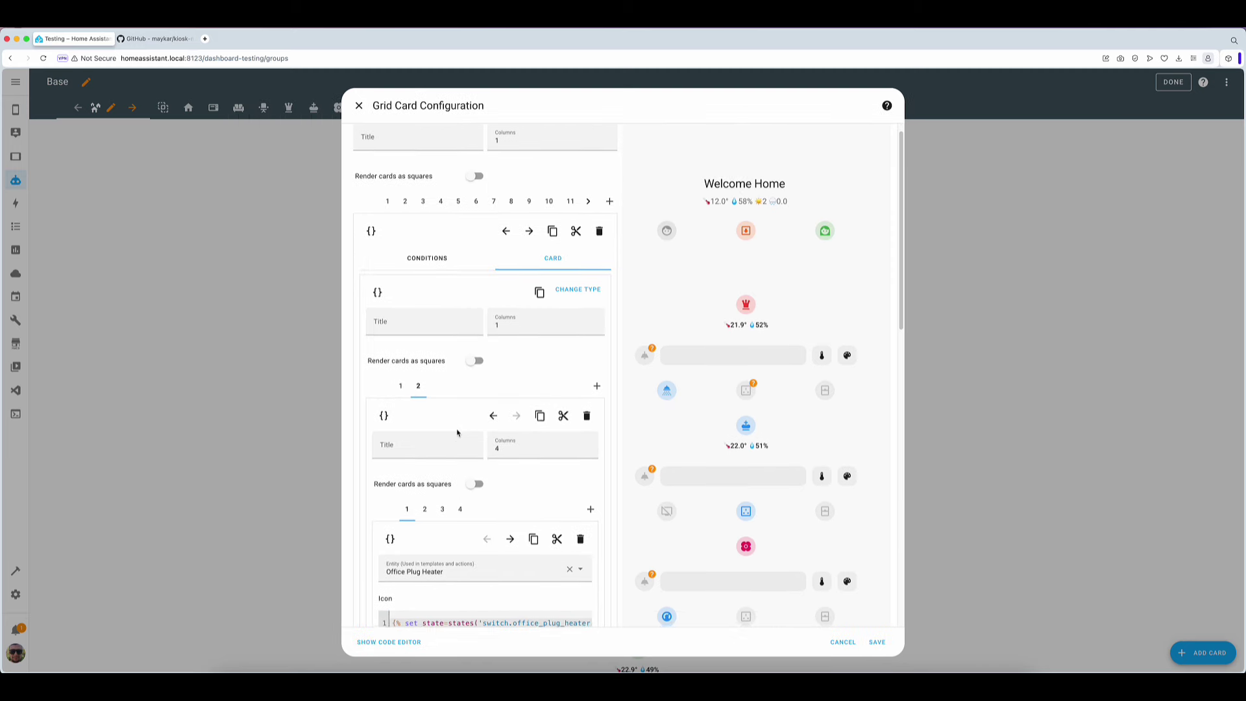
{"action": "scroll", "coordinate": [457, 433], "scroll_direction": "down", "scroll_amount": 3}
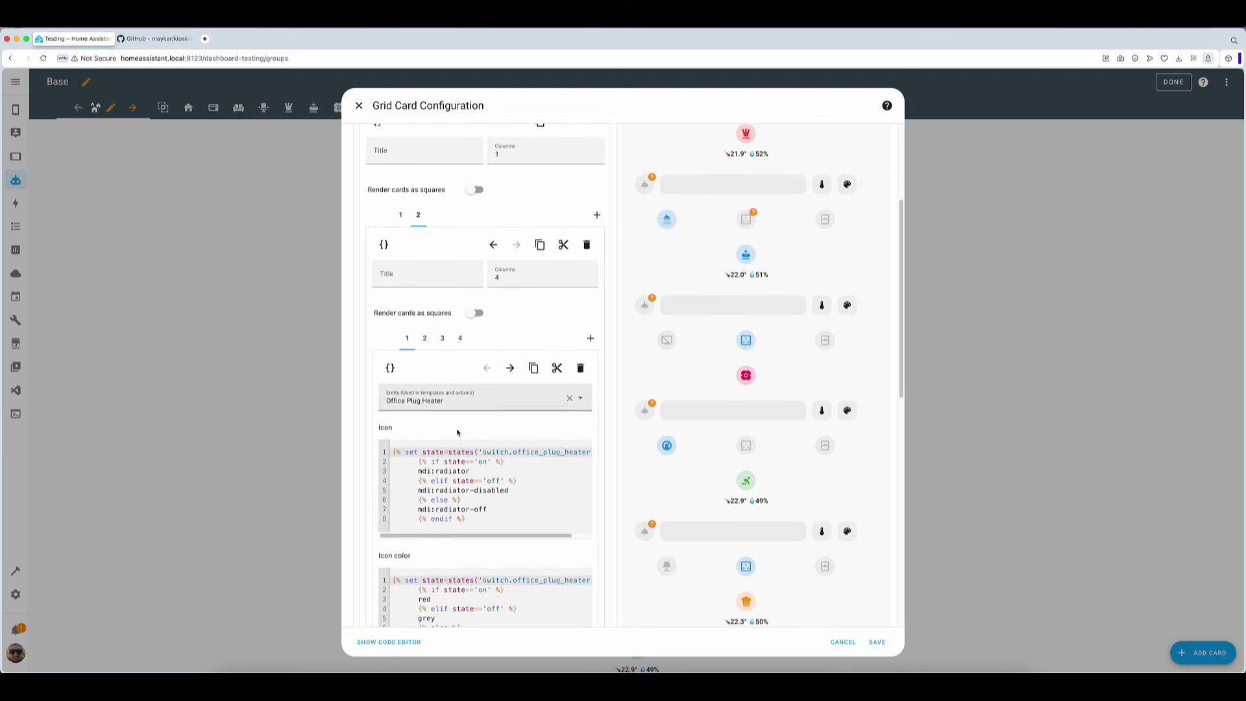
{"action": "scroll", "coordinate": [457, 433], "scroll_direction": "down", "scroll_amount": 8}
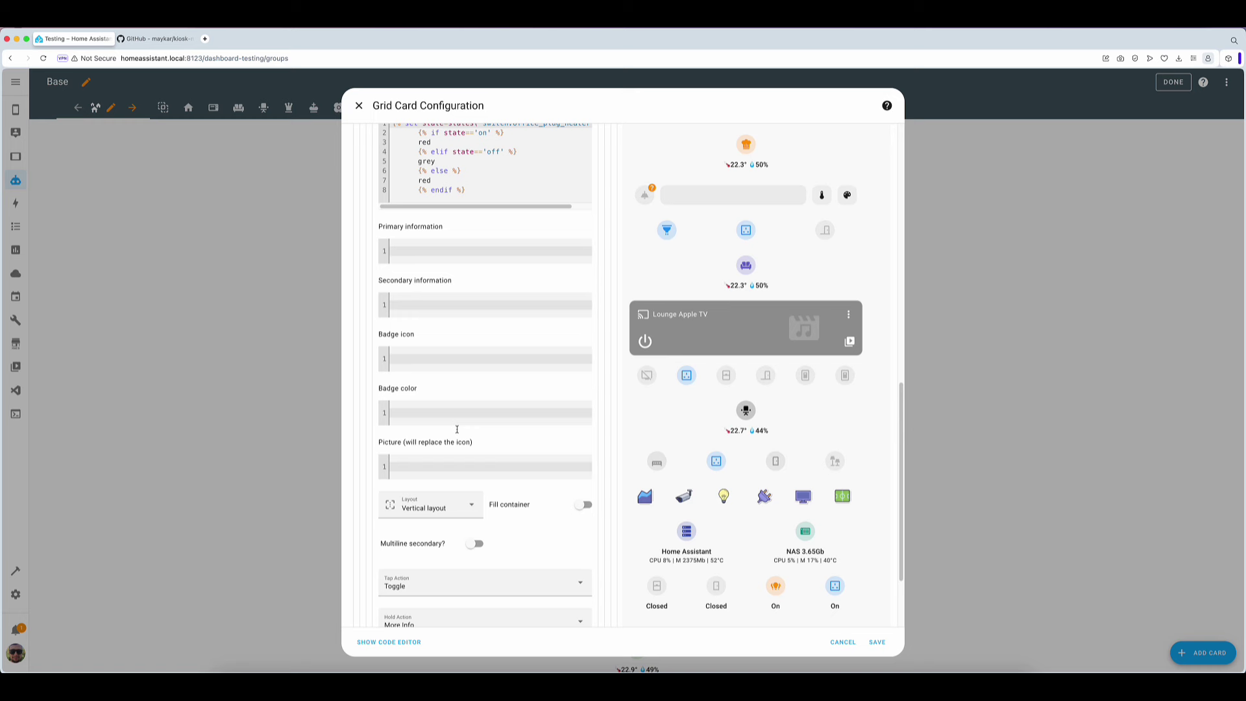
{"action": "scroll", "coordinate": [457, 429], "scroll_direction": "down", "scroll_amount": 4}
{"action": "scroll", "coordinate": [457, 433], "scroll_direction": "up", "scroll_amount": 15}
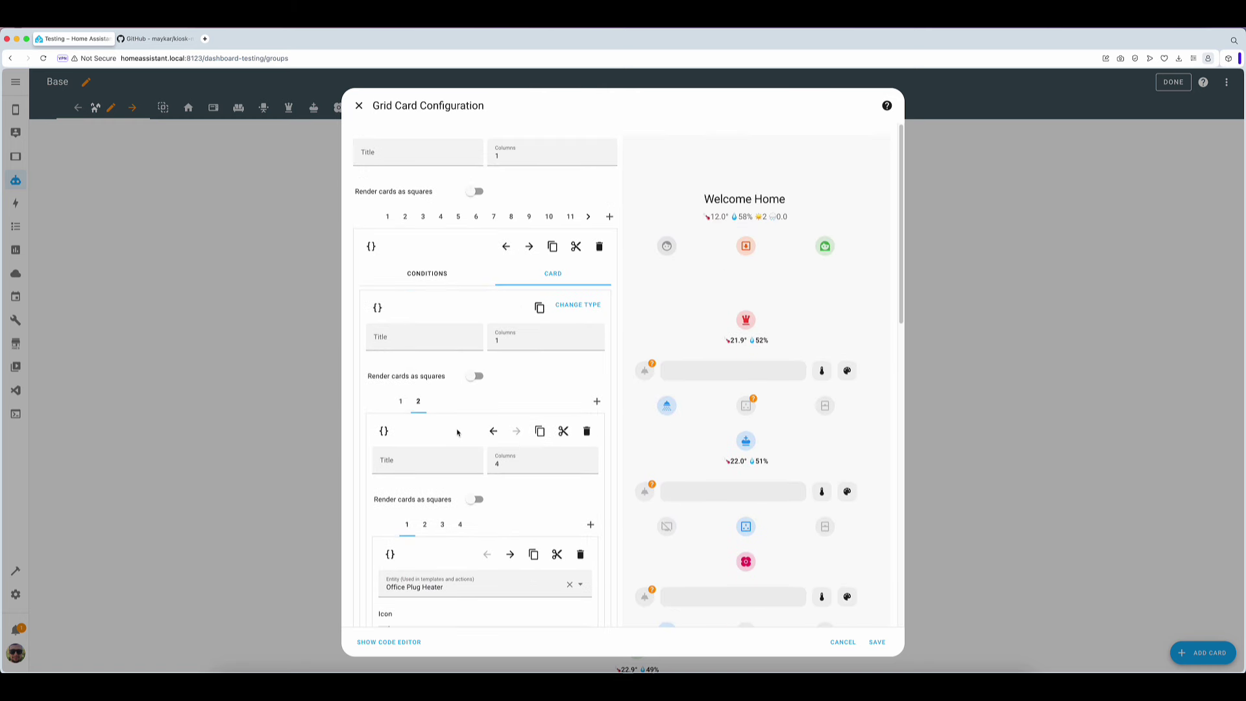
Flip through card tabs 9, 8 and 7, then back to card 9
{"action": "left_click", "coordinate": [529, 219]}
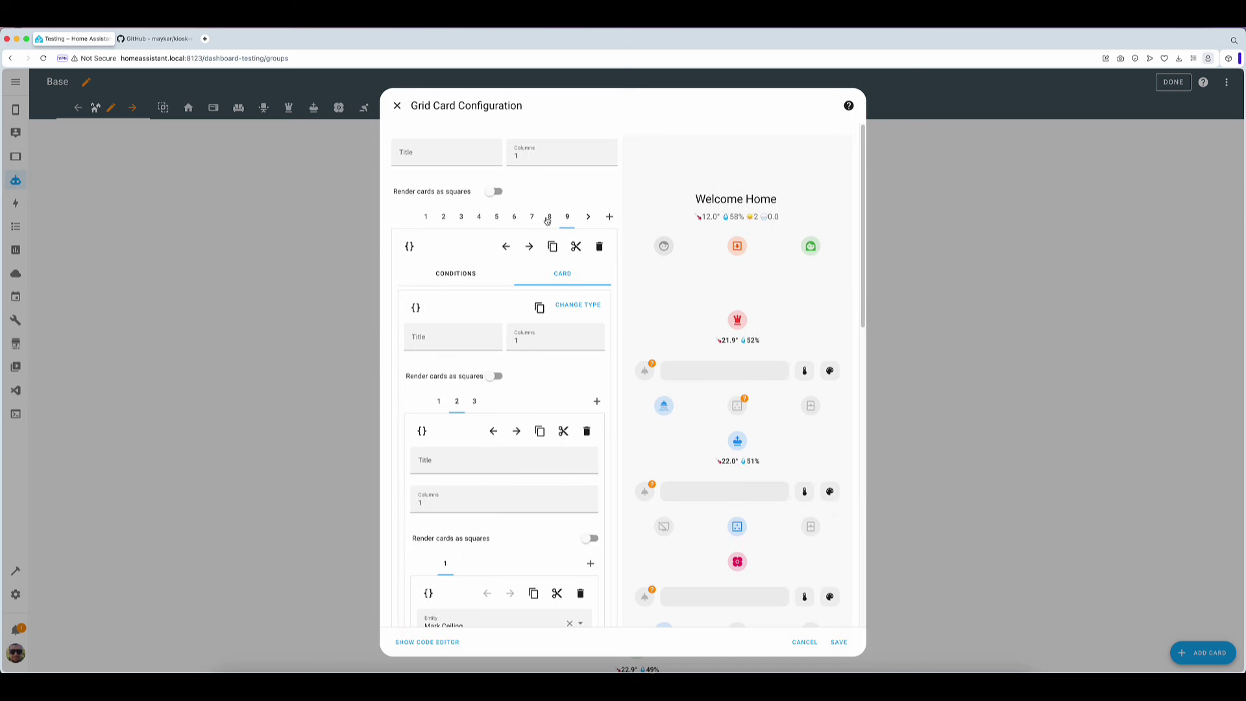
{"action": "left_click", "coordinate": [551, 220]}
{"action": "left_click", "coordinate": [532, 219]}
{"action": "left_click", "coordinate": [589, 218]}
{"action": "left_click", "coordinate": [544, 221]}
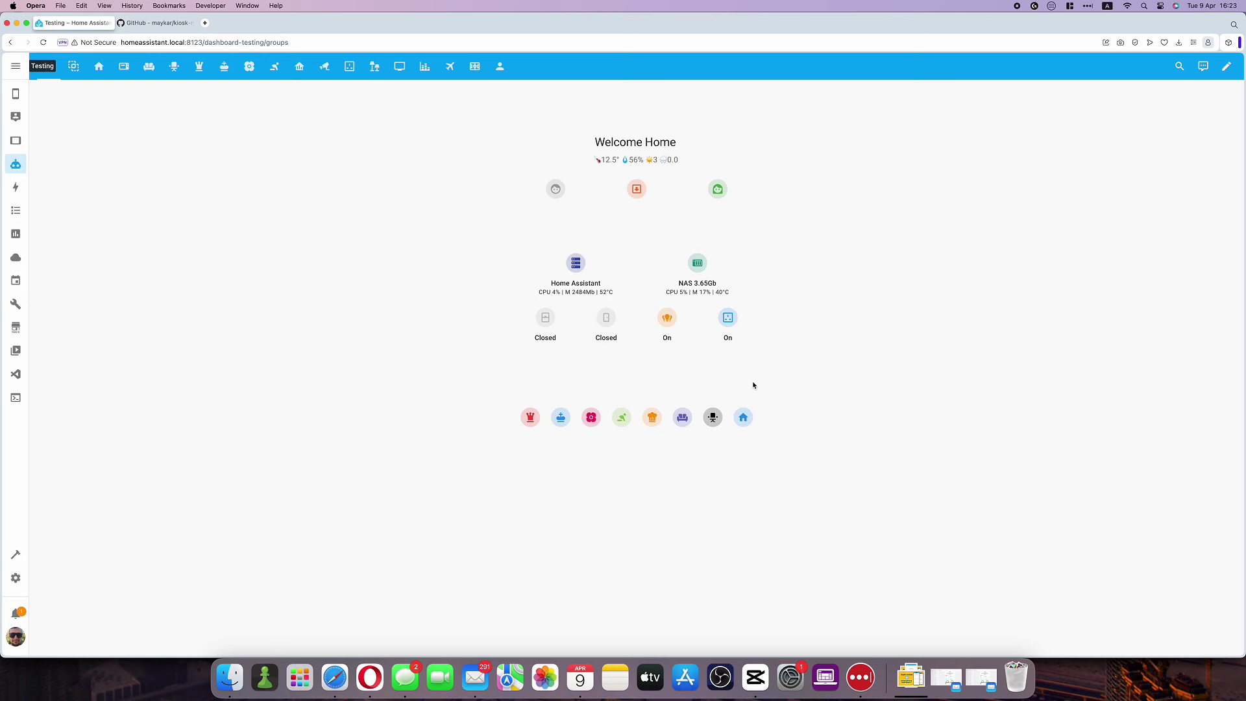
Cycle the centre card through rooms to the chair room and switch its radiator on
{"action": "left_click", "coordinate": [529, 336]}
{"action": "left_click", "coordinate": [558, 422]}
{"action": "left_click", "coordinate": [713, 423]}
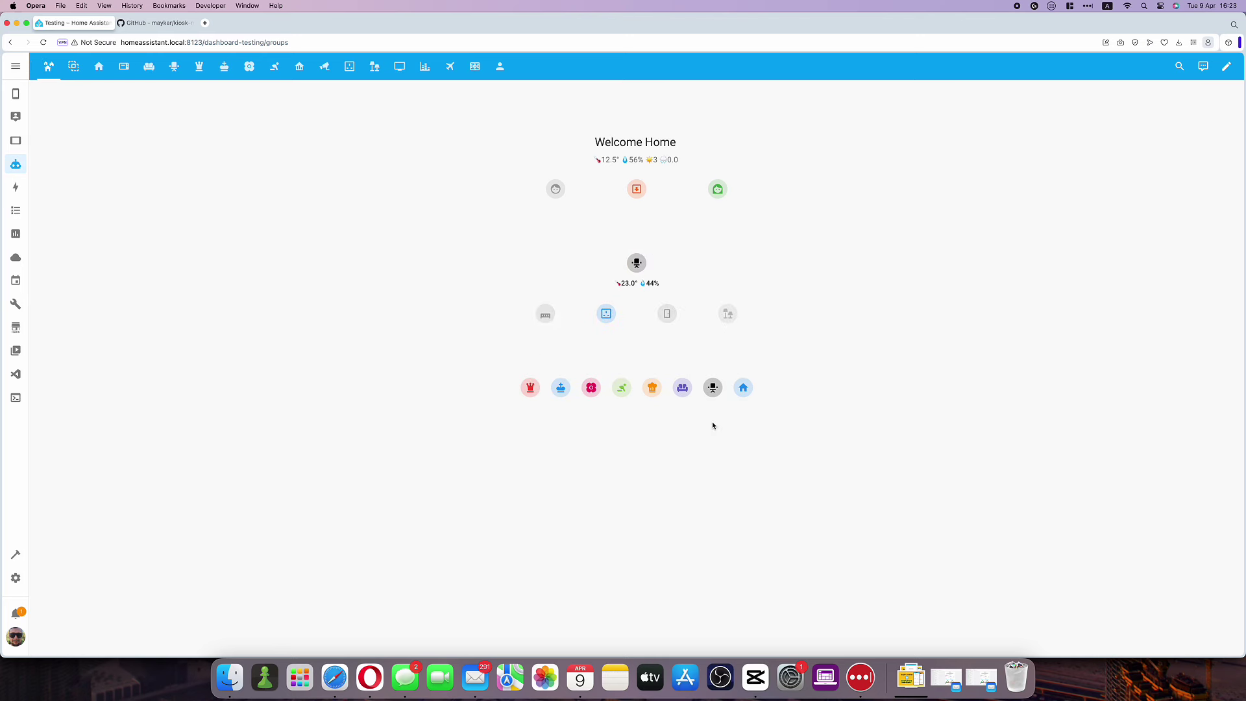
{"action": "left_click", "coordinate": [550, 323]}
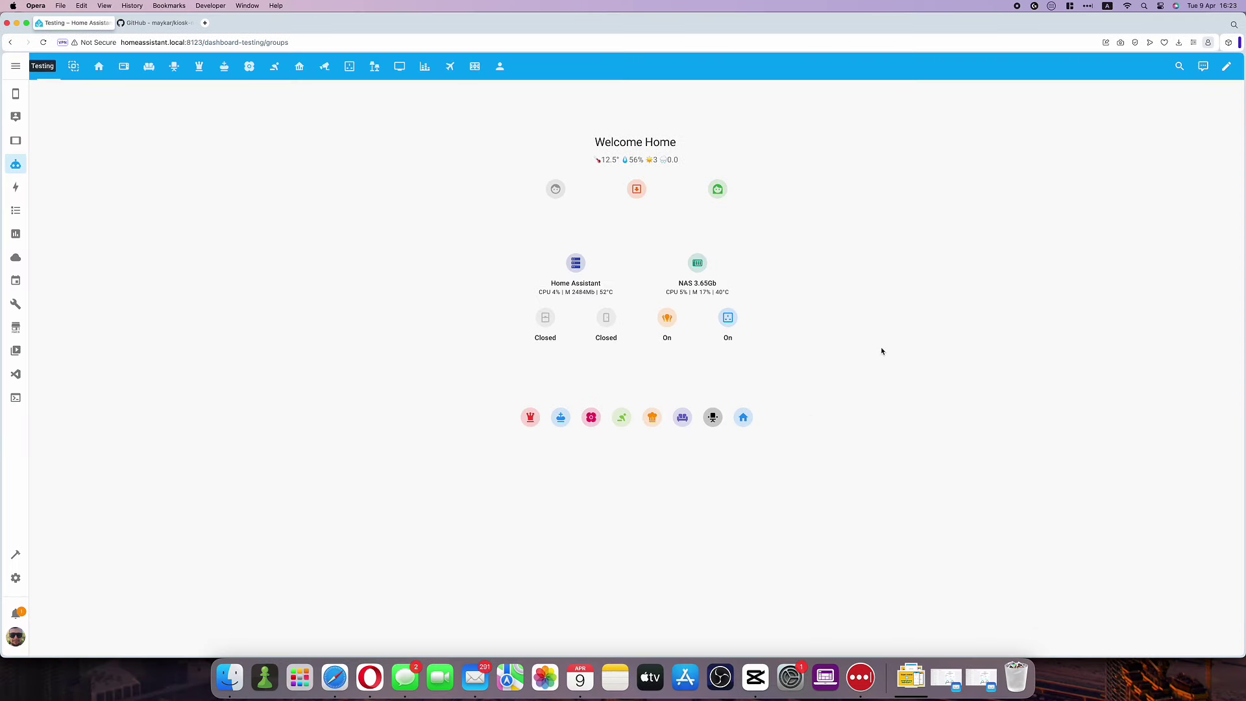
Show the six-device icon group, return to the chair room card and turn its heater on
{"action": "left_click", "coordinate": [637, 195]}
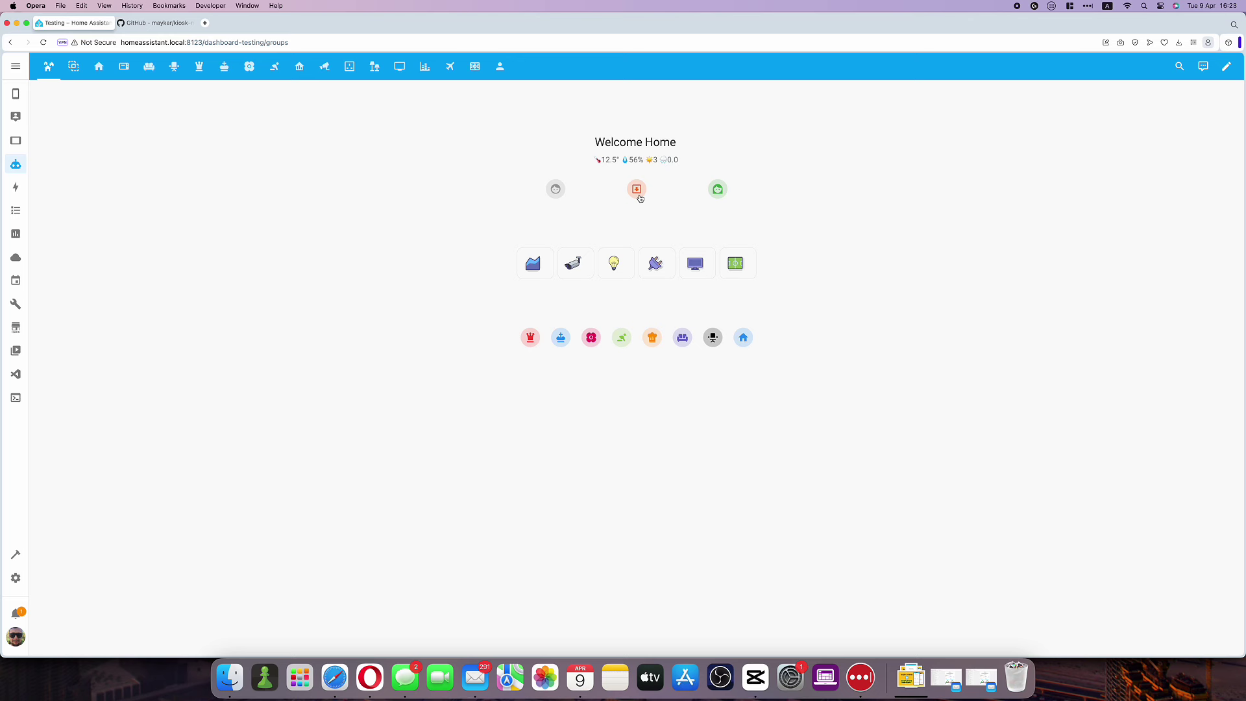
{"action": "left_click", "coordinate": [530, 336]}
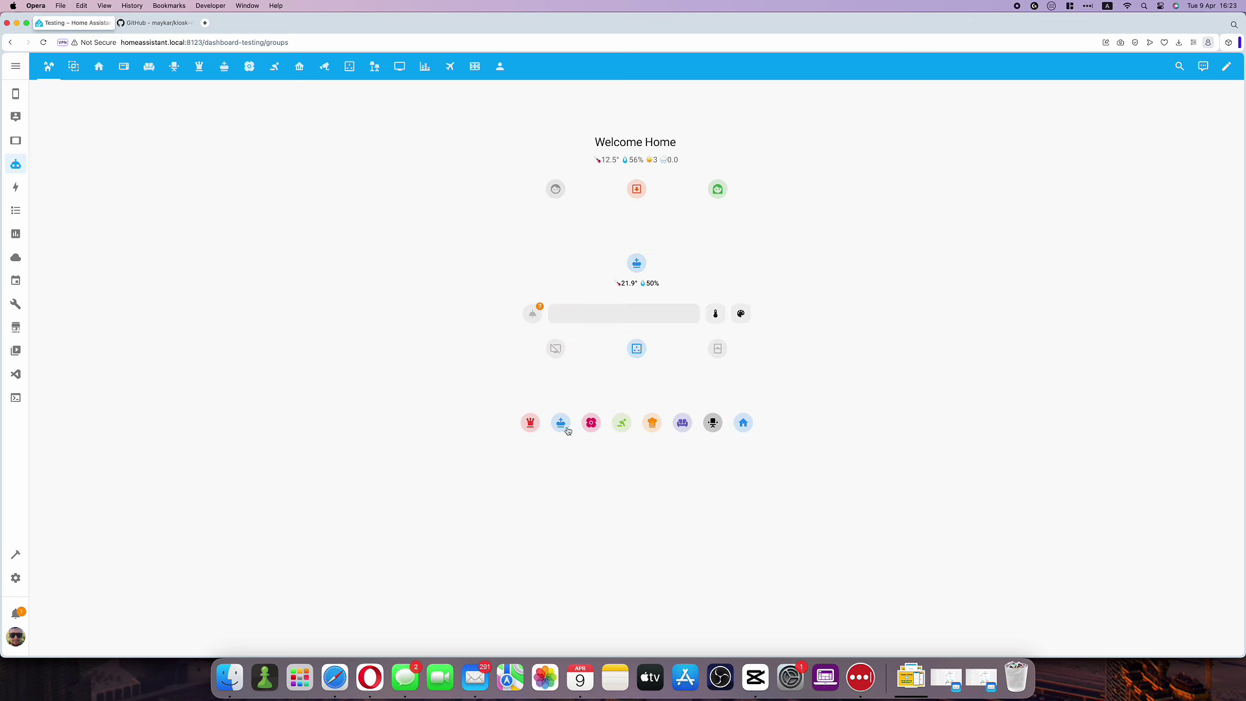
{"action": "left_click", "coordinate": [712, 423]}
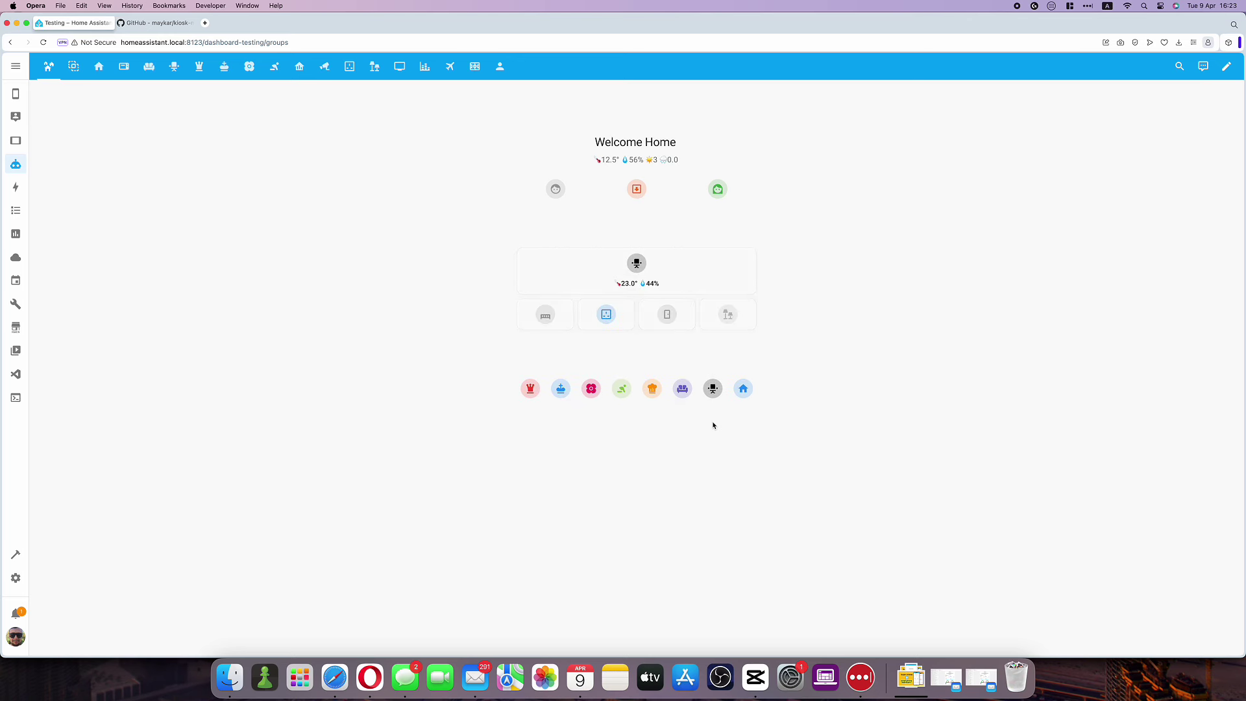
{"action": "left_click", "coordinate": [549, 321]}
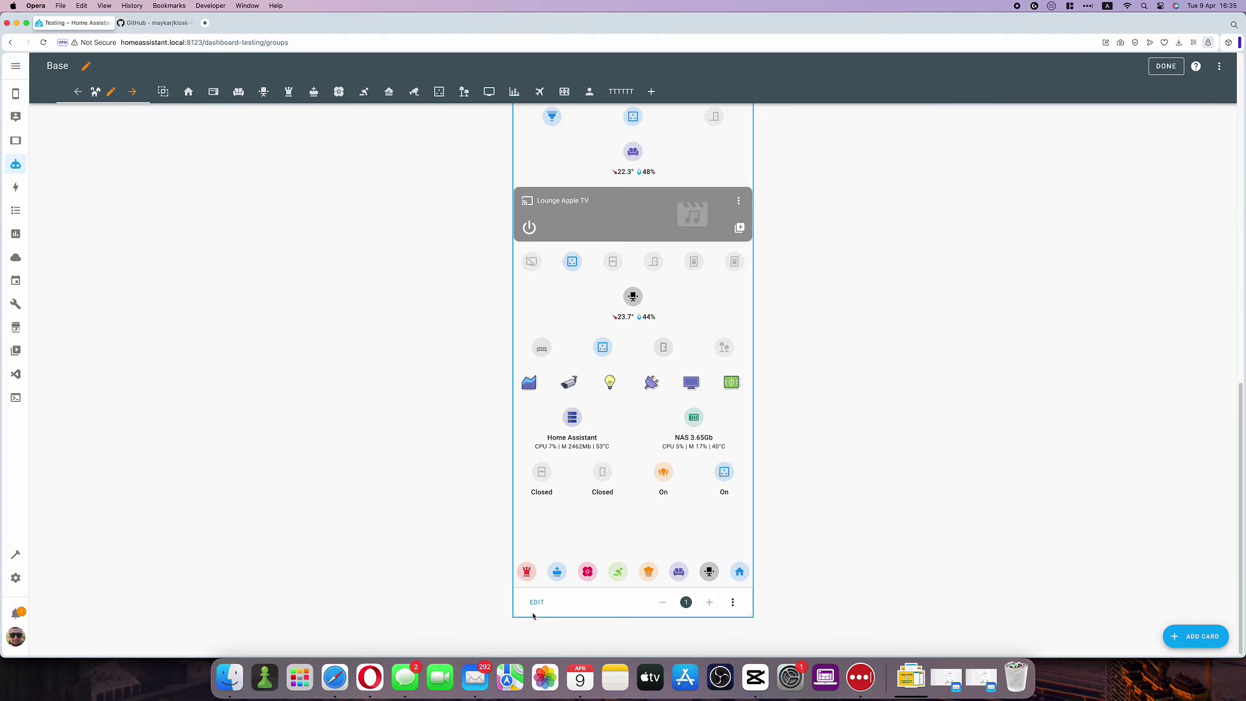
View card 7 as YAML and highlight its card_mod border and background styling
{"action": "left_click", "coordinate": [537, 606]}
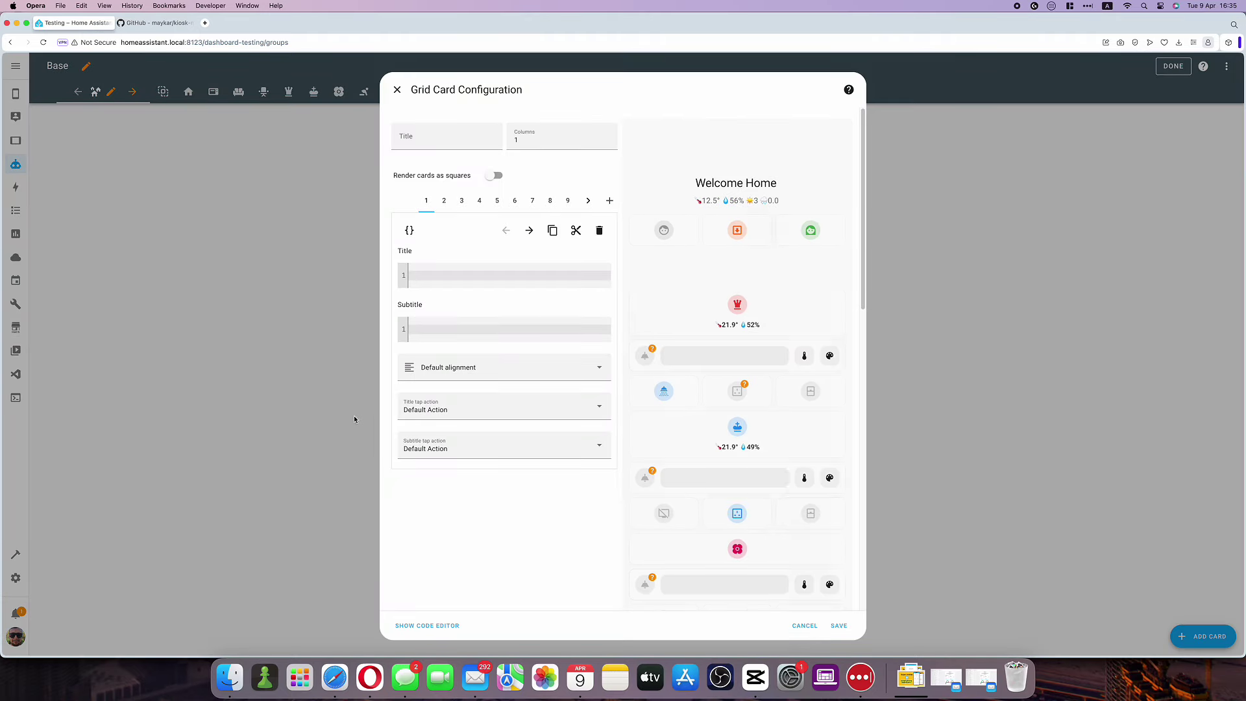
{"action": "left_click", "coordinate": [532, 201]}
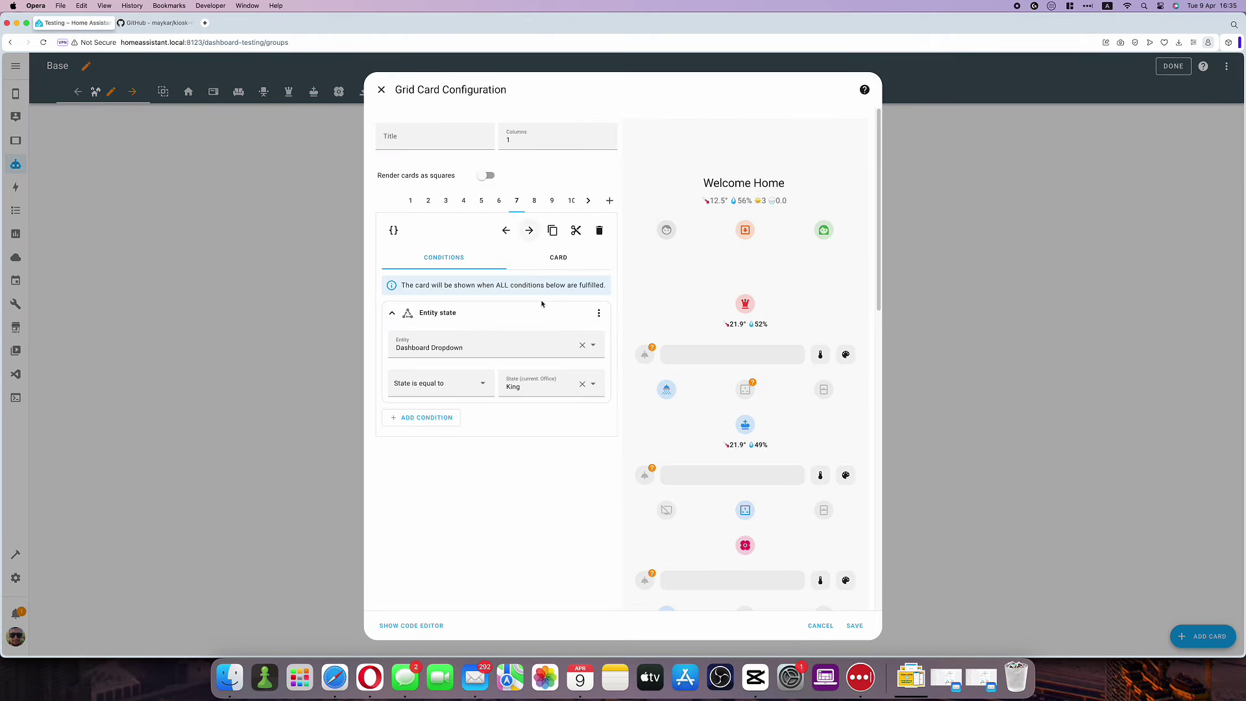
{"action": "left_click", "coordinate": [392, 228]}
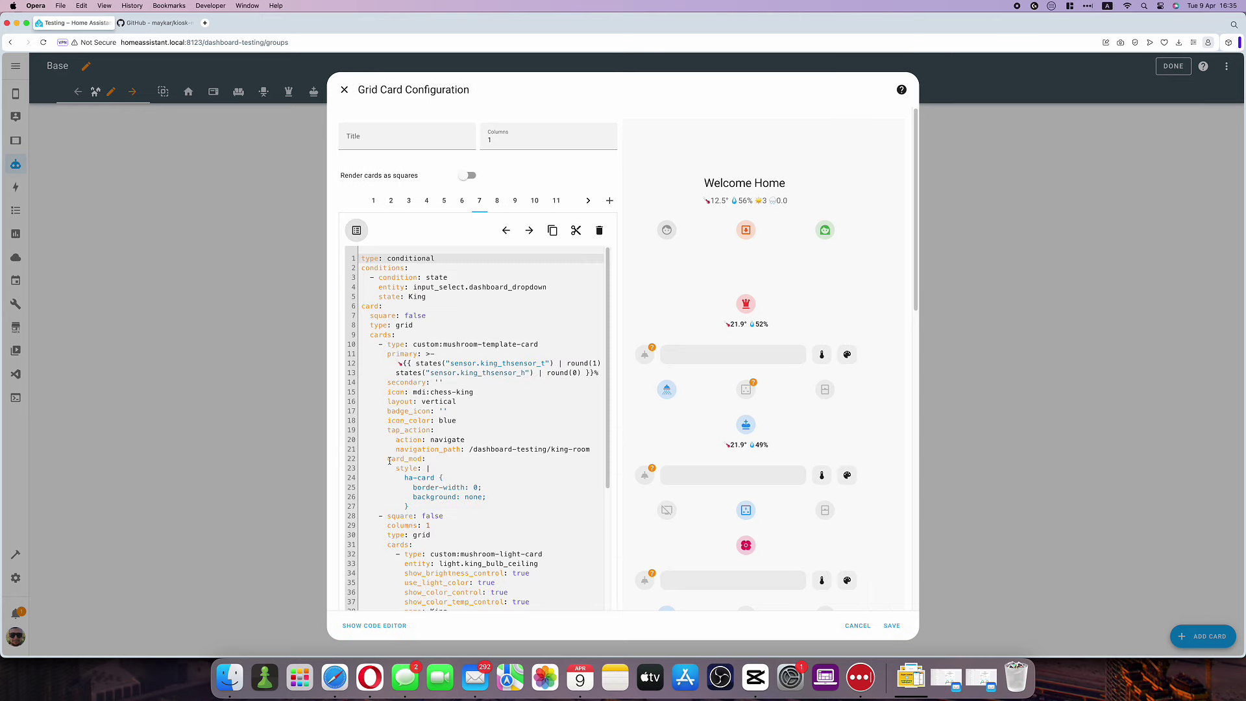
{"action": "left_click_drag", "start_coordinate": [388, 461], "coordinate": [428, 468]}
{"action": "left_click_drag", "start_coordinate": [428, 468], "coordinate": [411, 506]}
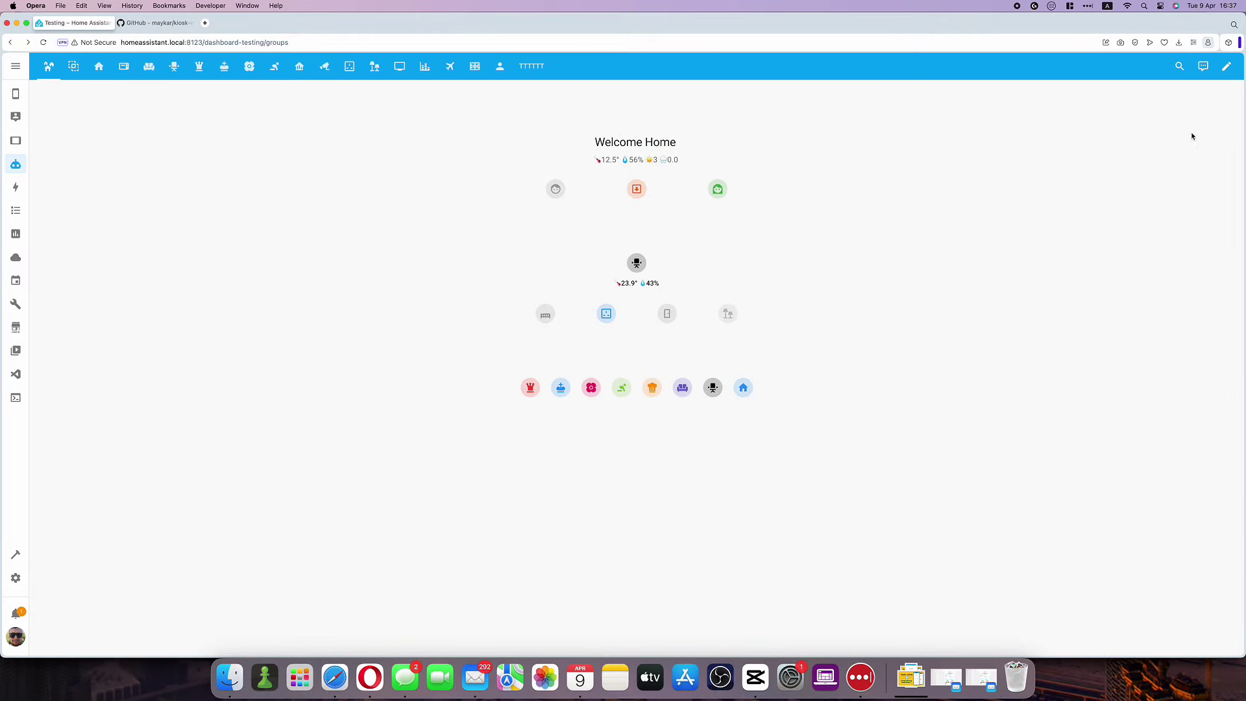
In the raw configuration editor, highlight the kiosk_mode block with hide_header: true and hide_sidebar: false
{"action": "left_click", "coordinate": [1227, 67]}
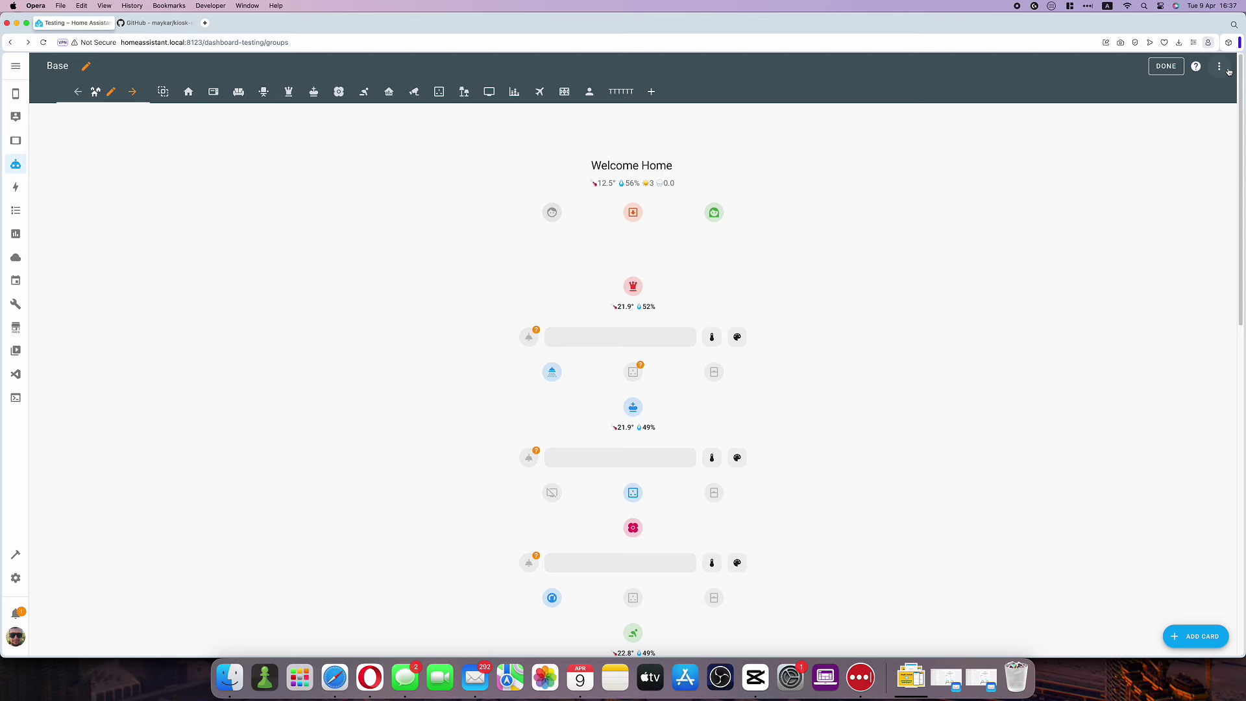
{"action": "left_click", "coordinate": [1219, 66]}
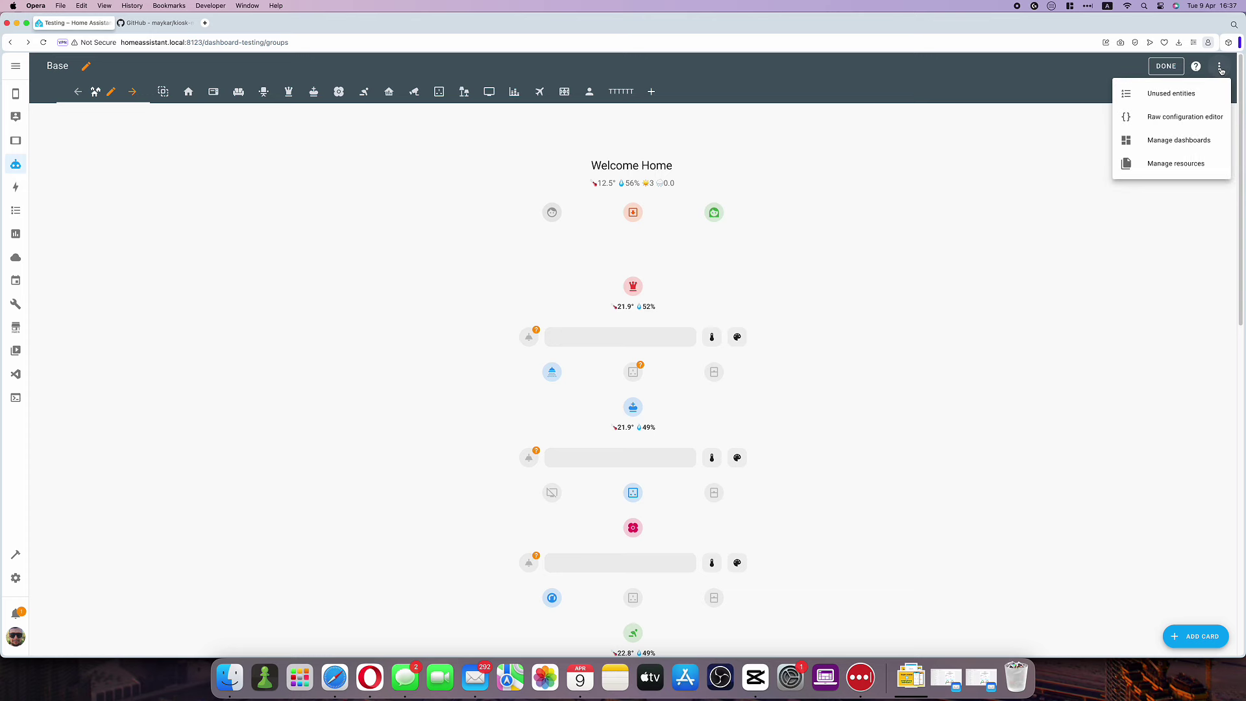
{"action": "left_click", "coordinate": [1205, 125]}
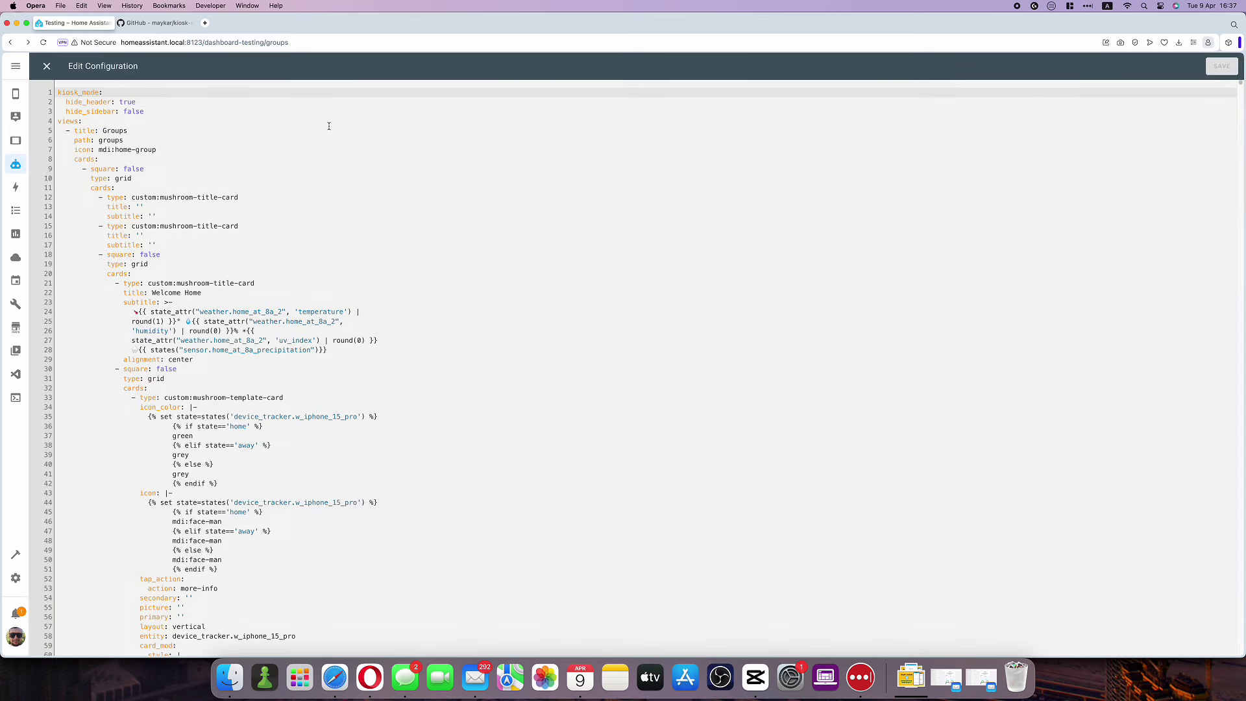
{"action": "left_click_drag", "start_coordinate": [58, 93], "coordinate": [159, 113]}
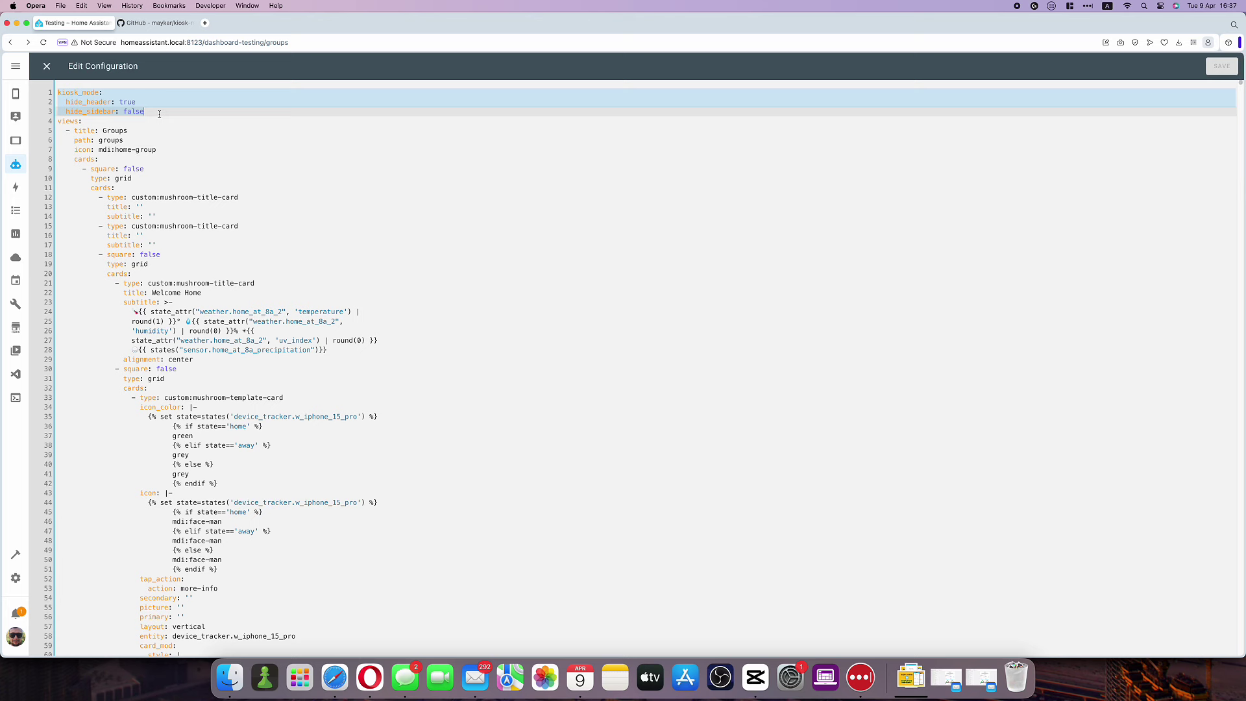
{"action": "left_click", "coordinate": [176, 114]}
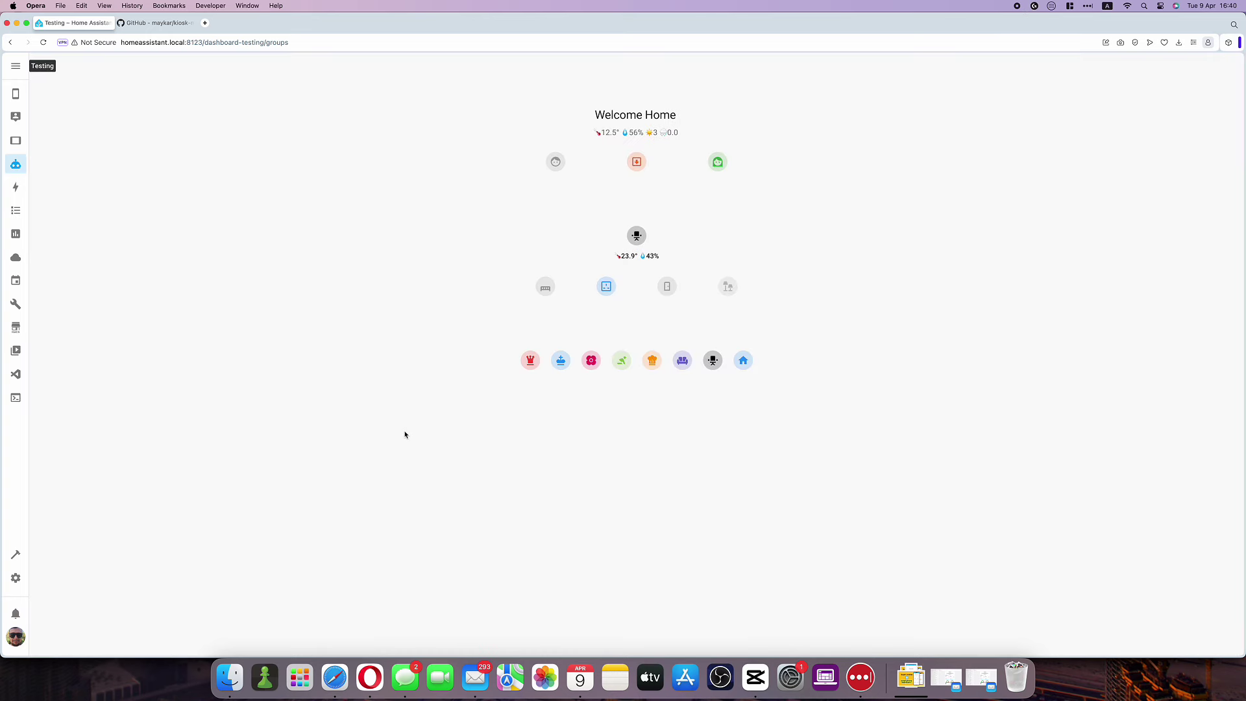
Add ?disable_km to the dashboard URL to temporarily turn kiosk mode off
{"action": "left_click", "coordinate": [358, 45]}
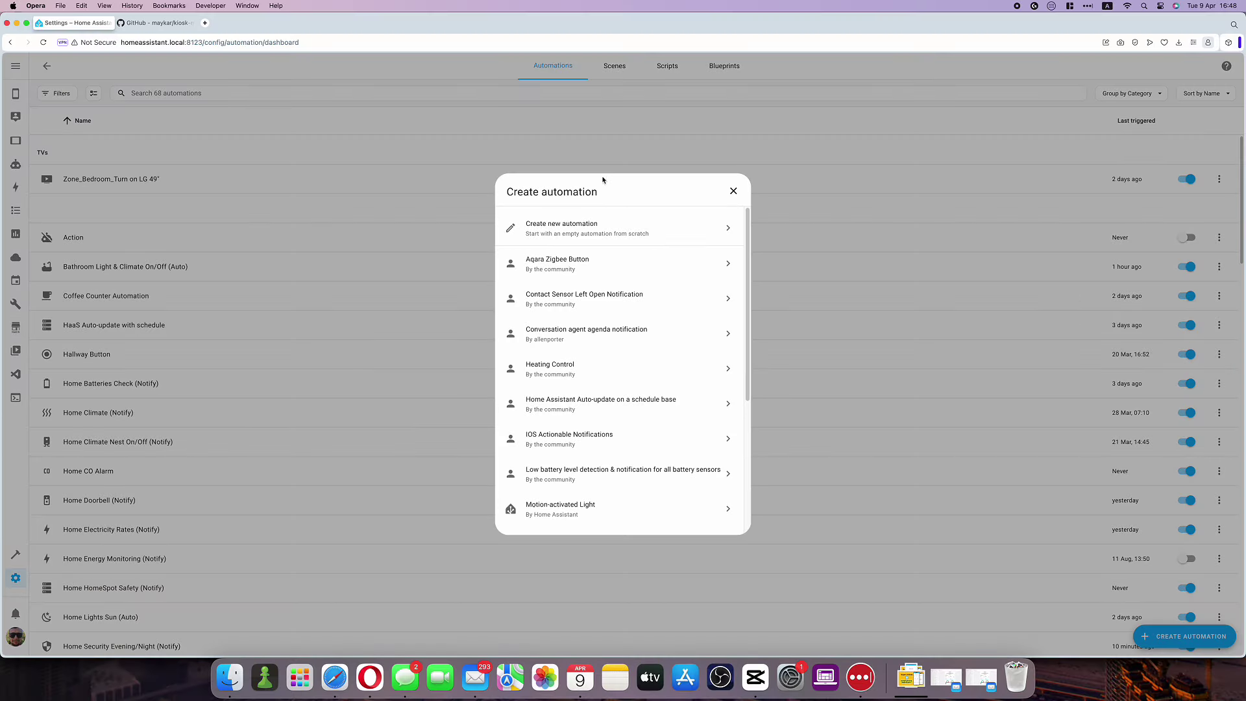
Start a new automation with a Time trigger at 6:00
{"action": "left_click", "coordinate": [609, 227]}
{"action": "left_click", "coordinate": [551, 337]}
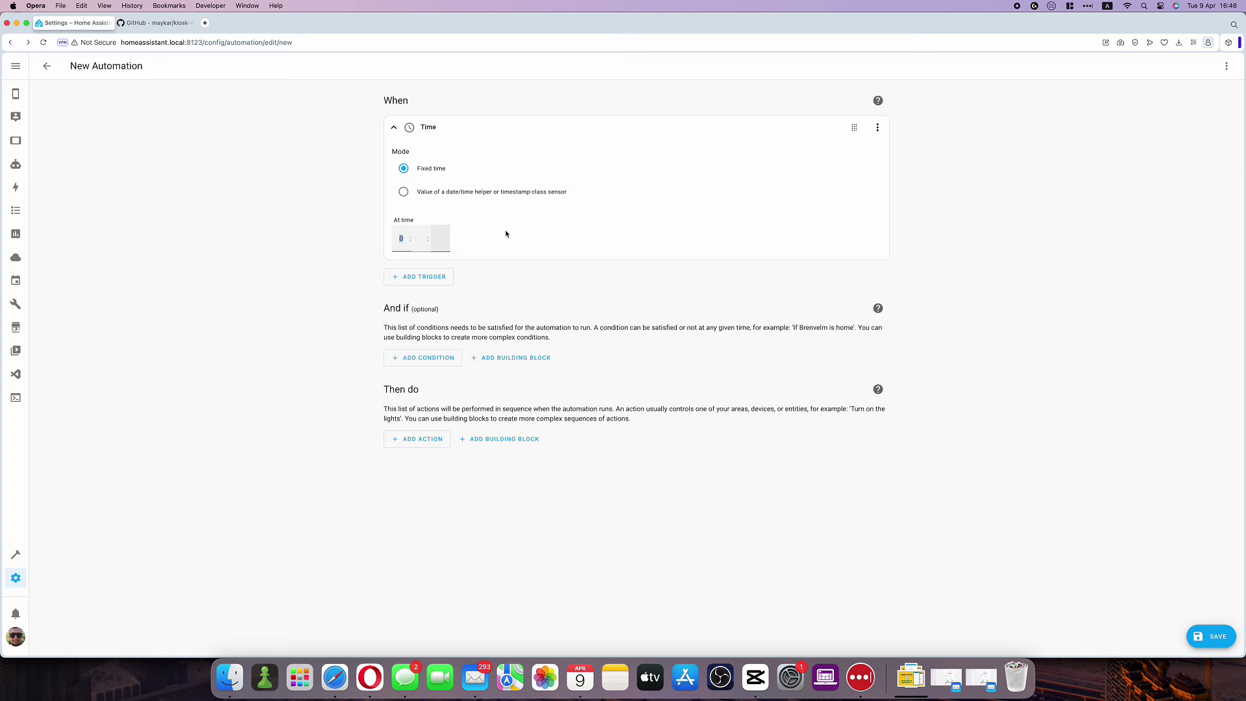
{"action": "type", "text": "6"}
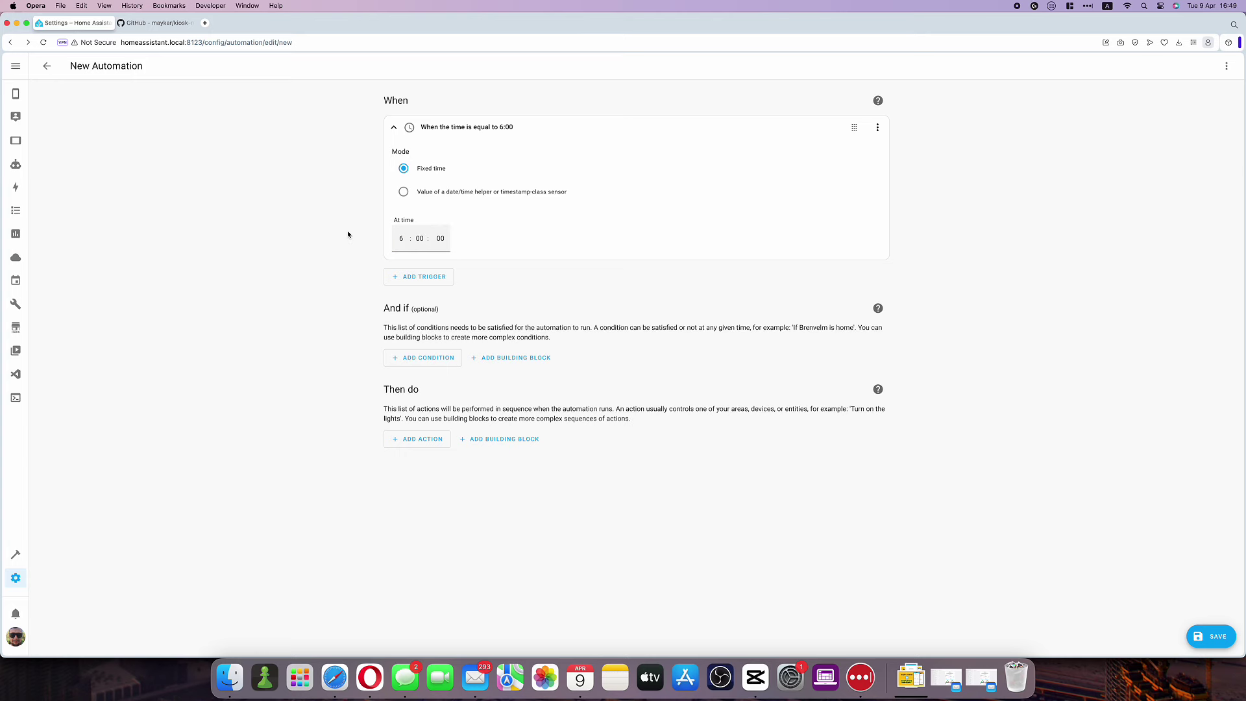
Add an Input Select: Select service action setting Dashboard Dropdown to Home
{"action": "left_click", "coordinate": [422, 444]}
{"action": "type", "text": "service"}
{"action": "key", "text": "Return"}
{"action": "type", "text": "input select"}
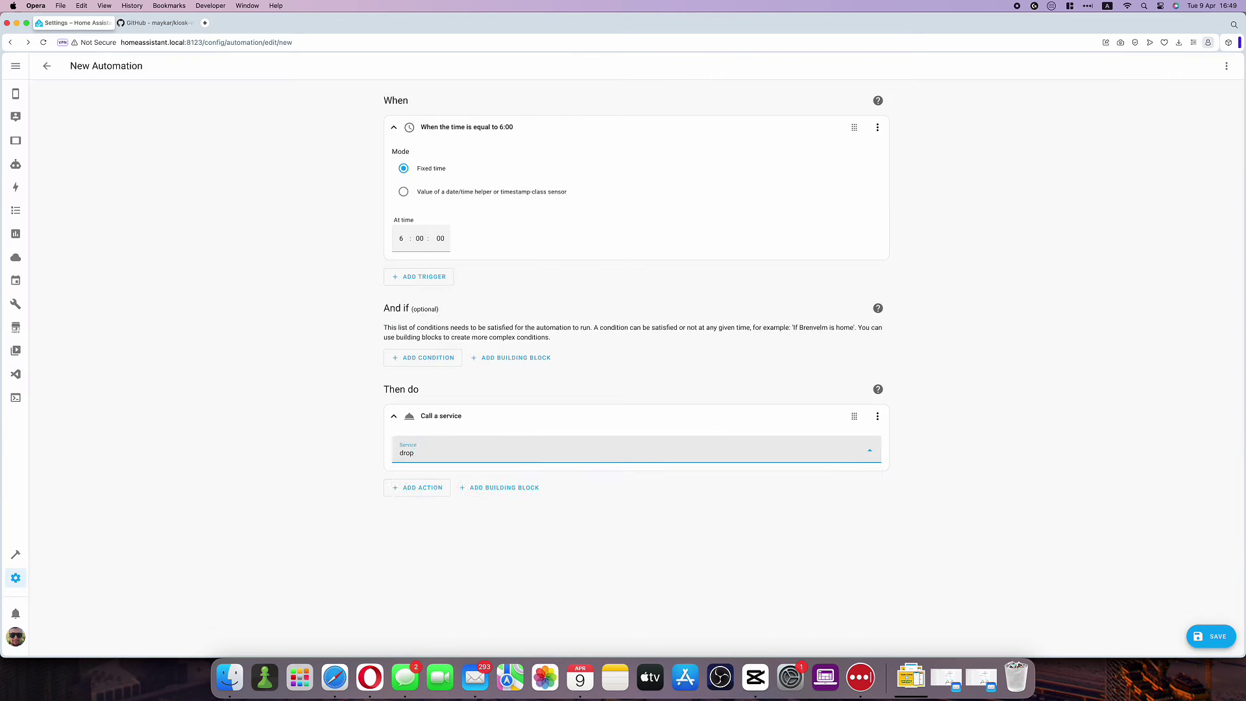
{"action": "left_click", "coordinate": [507, 617]}
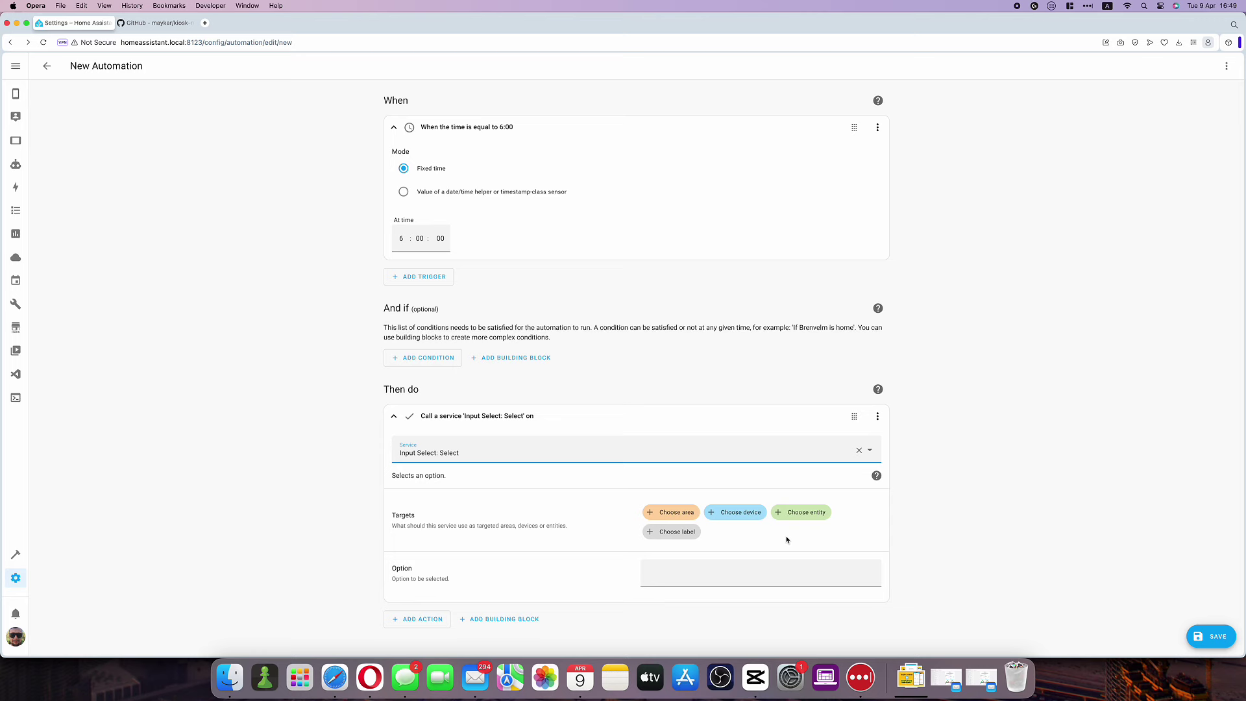
{"action": "left_click", "coordinate": [811, 514]}
{"action": "left_click", "coordinate": [792, 580]}
{"action": "left_click", "coordinate": [754, 582]}
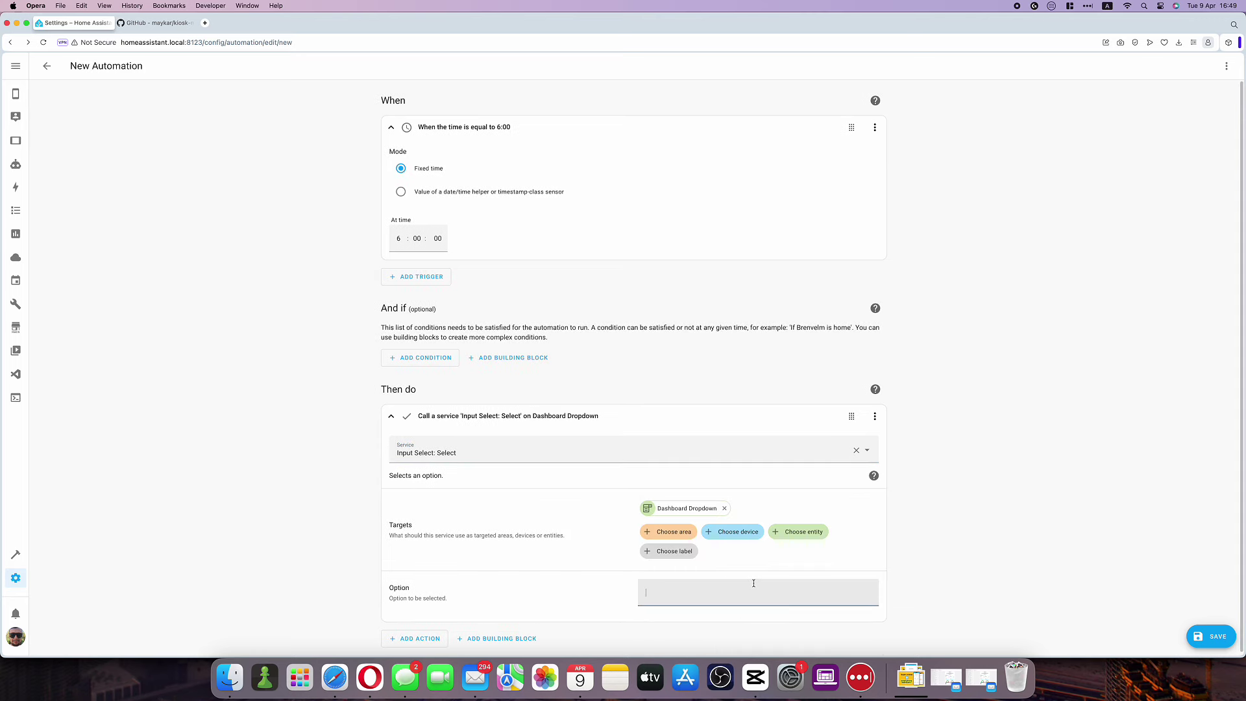
{"action": "type", "text": "Home"}
Save the automation as 'Dashboard Refresh New Automation'
{"action": "key", "text": "ctrl+s"}
{"action": "left_click", "coordinate": [548, 335]}
{"action": "type", "text": "DsNew Automation"}
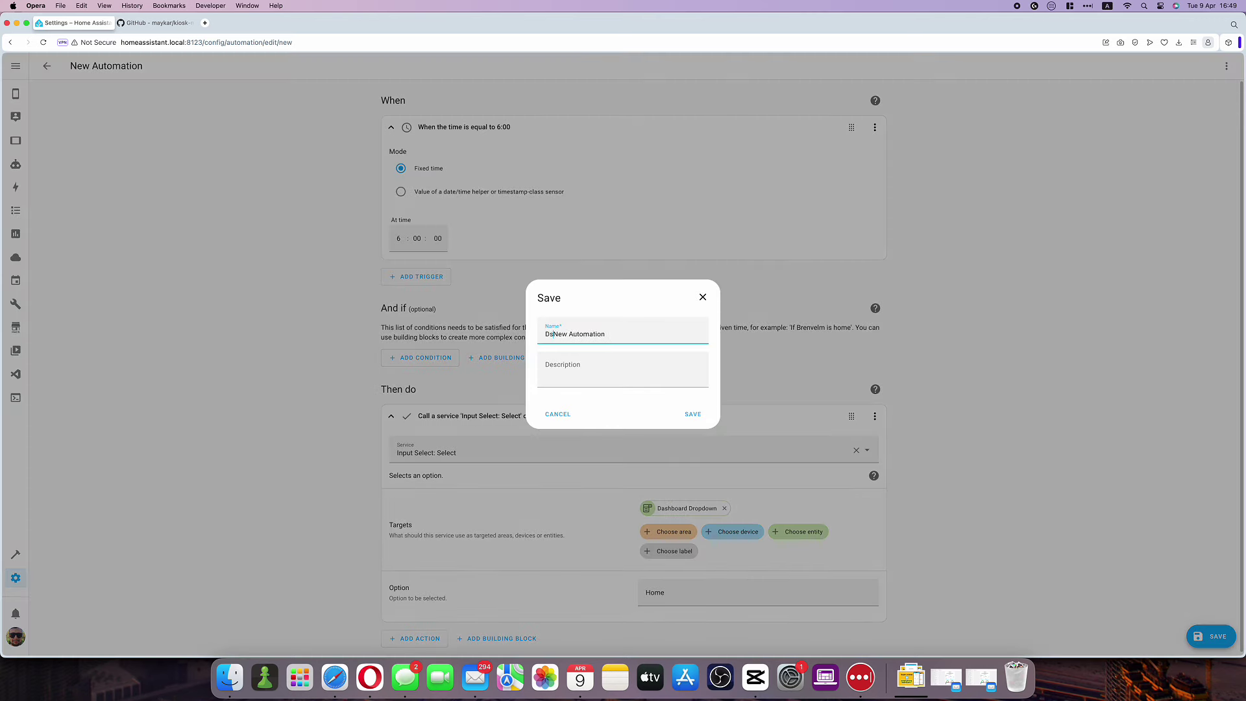
{"action": "type", "text": "shboard Refresh"}
{"action": "key", "text": "Return"}
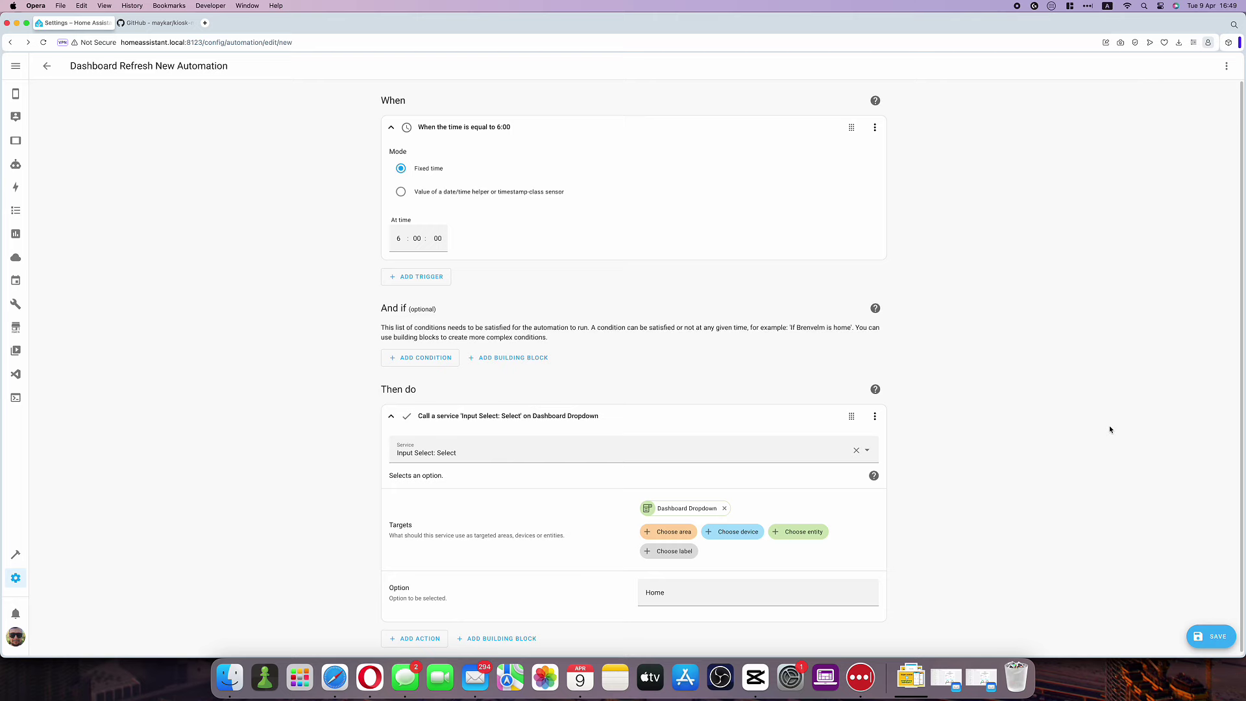